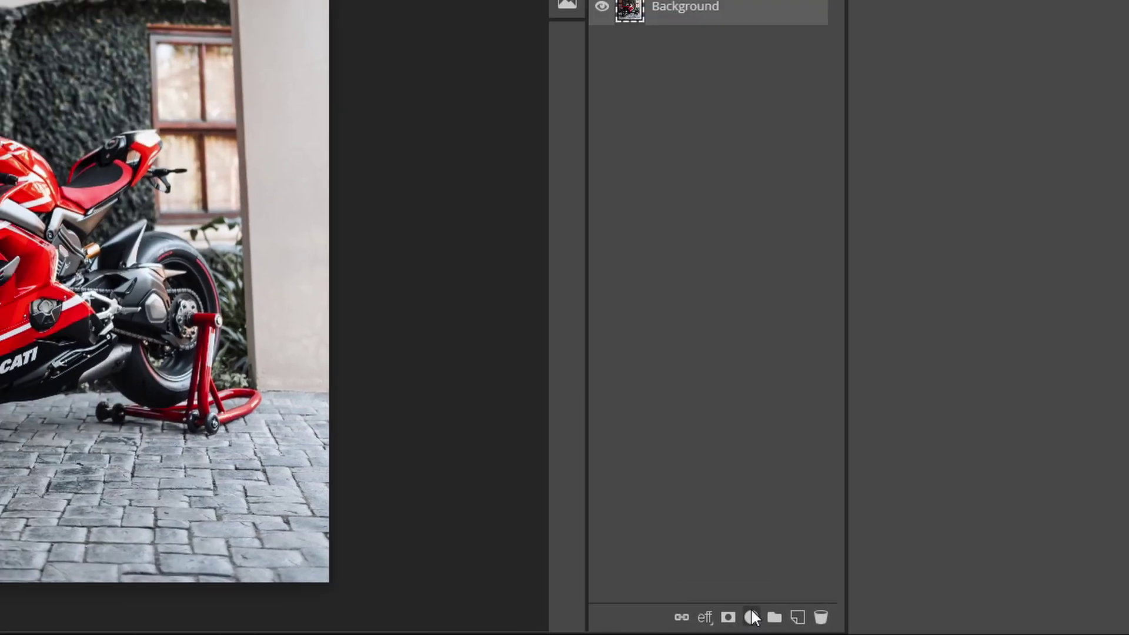
Step: Add a Hue/Saturation adjustment layer above the Background photo and open its colour Range list
click(653, 617)
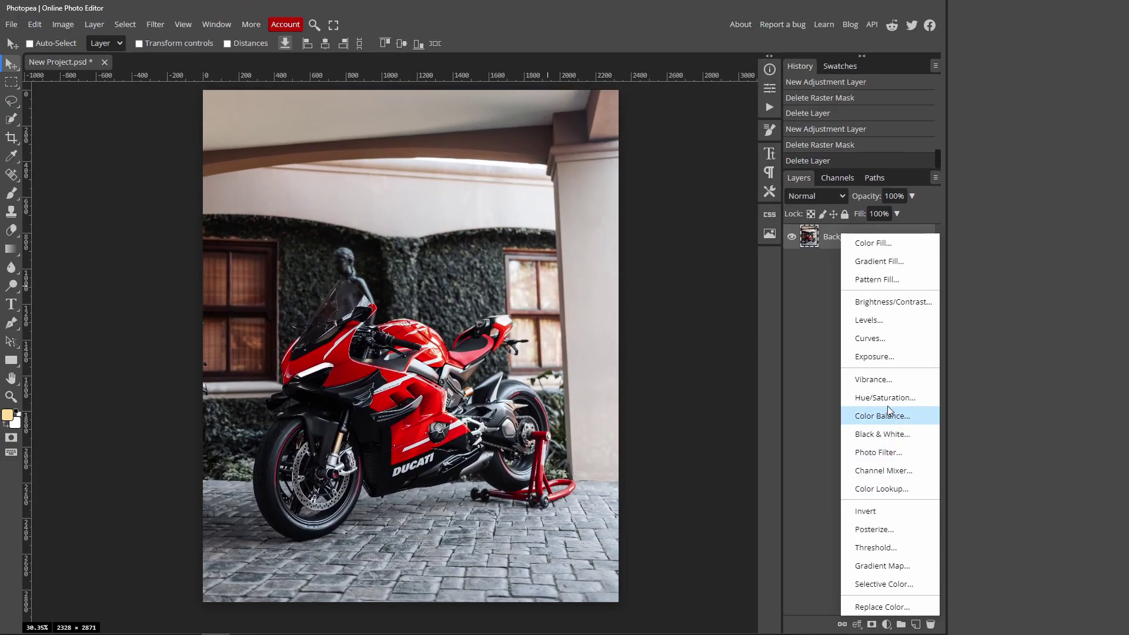
click(815, 326)
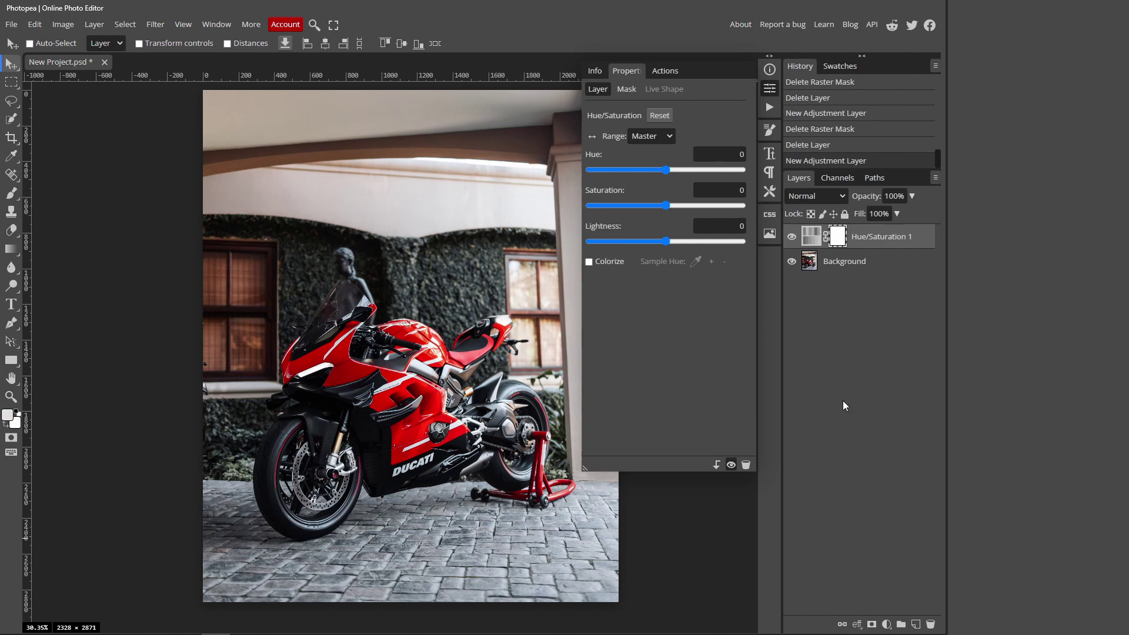
click(669, 136)
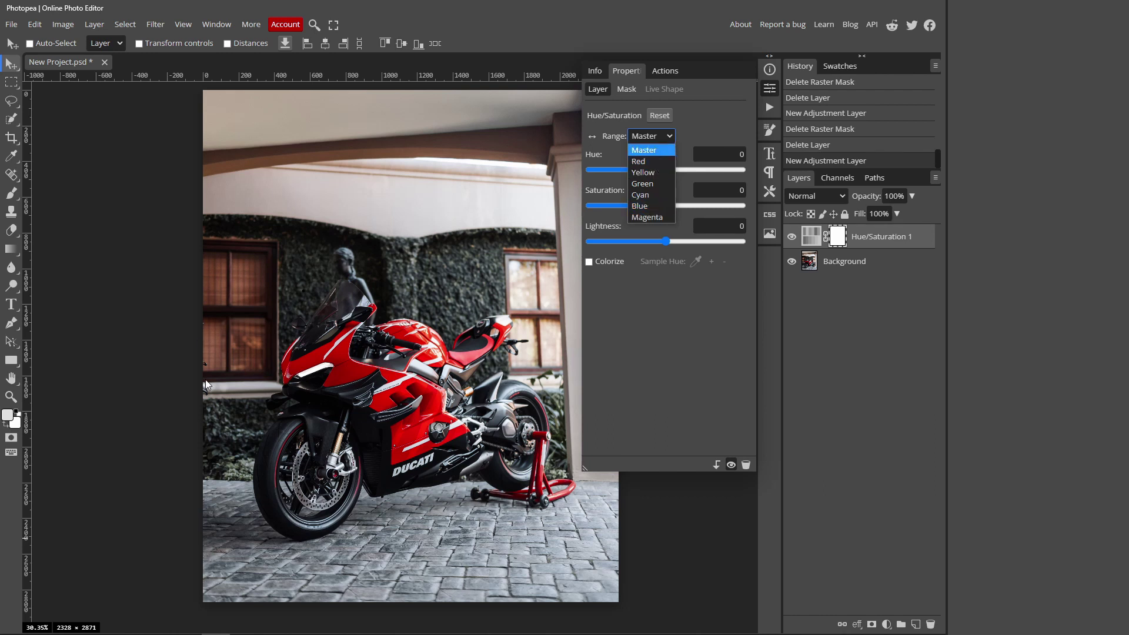
Step: Set the Hue/Saturation range to Red, after briefly trying Yellow and shifting its hue markers
click(638, 162)
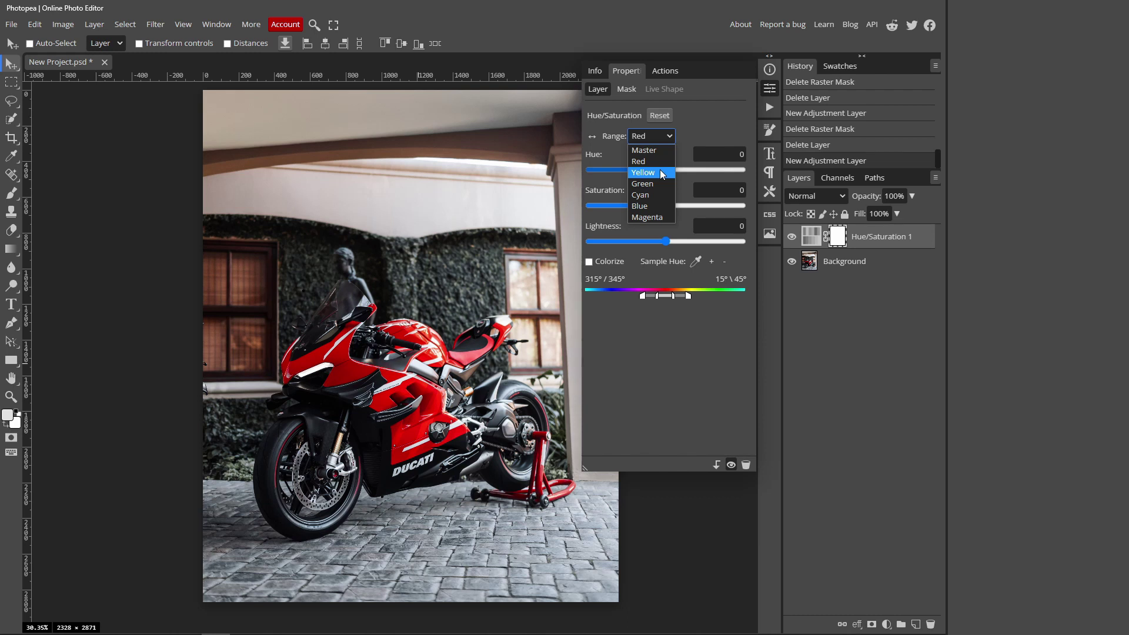
click(644, 172)
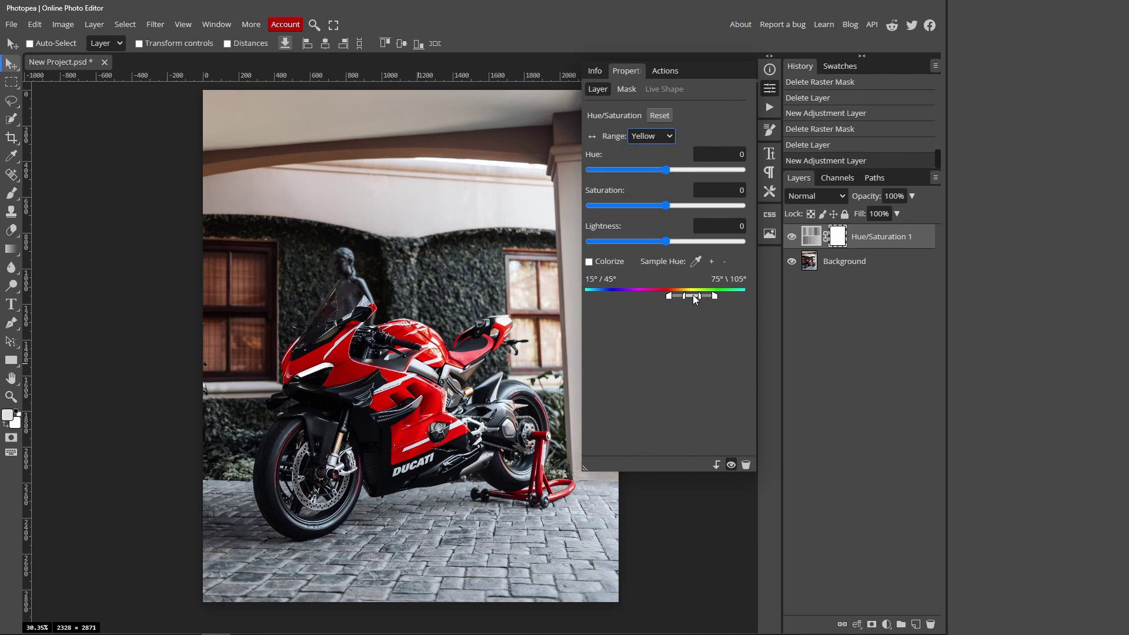
drag(692, 297, 682, 298)
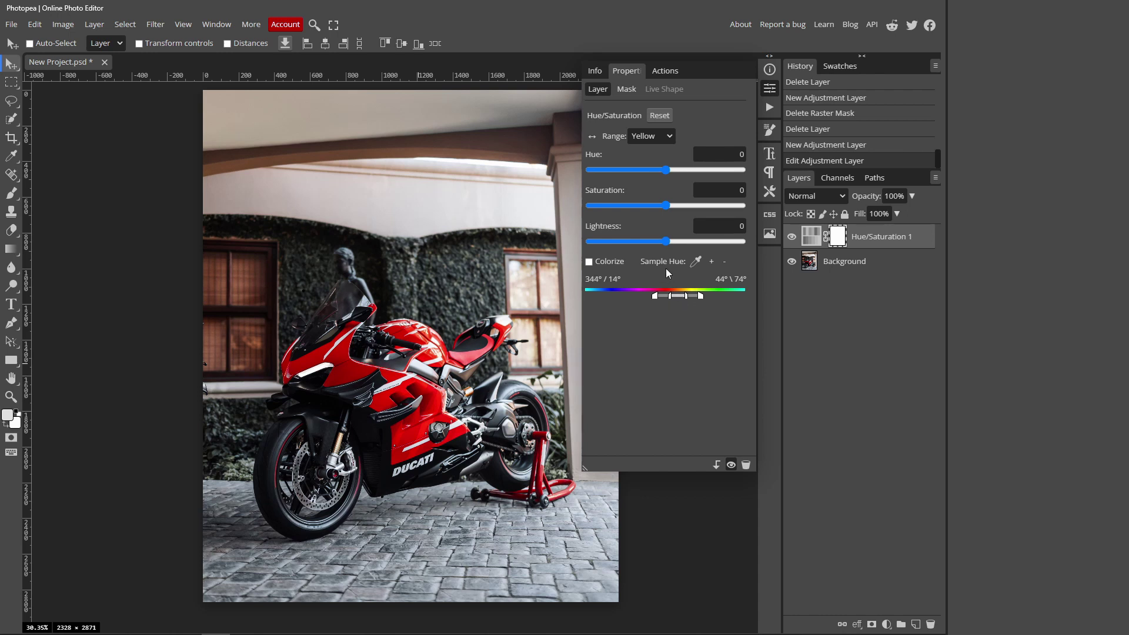
click(656, 138)
click(657, 162)
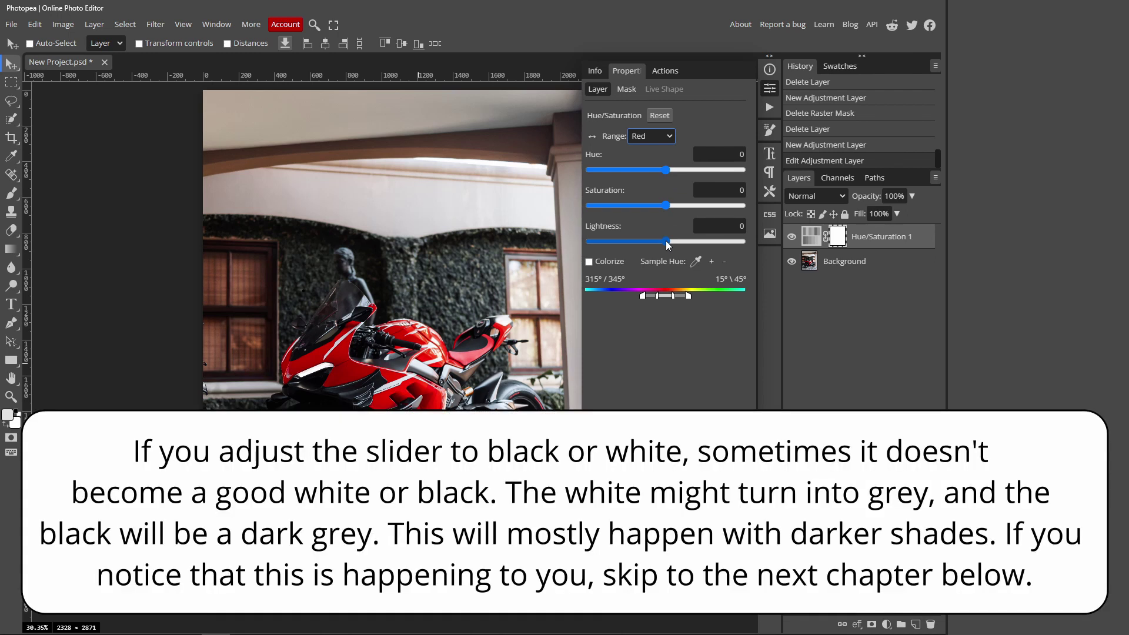
Step: Set the Red range Lightness to 100, turning the red bodywork white, and close Properties
drag(666, 241, 744, 245)
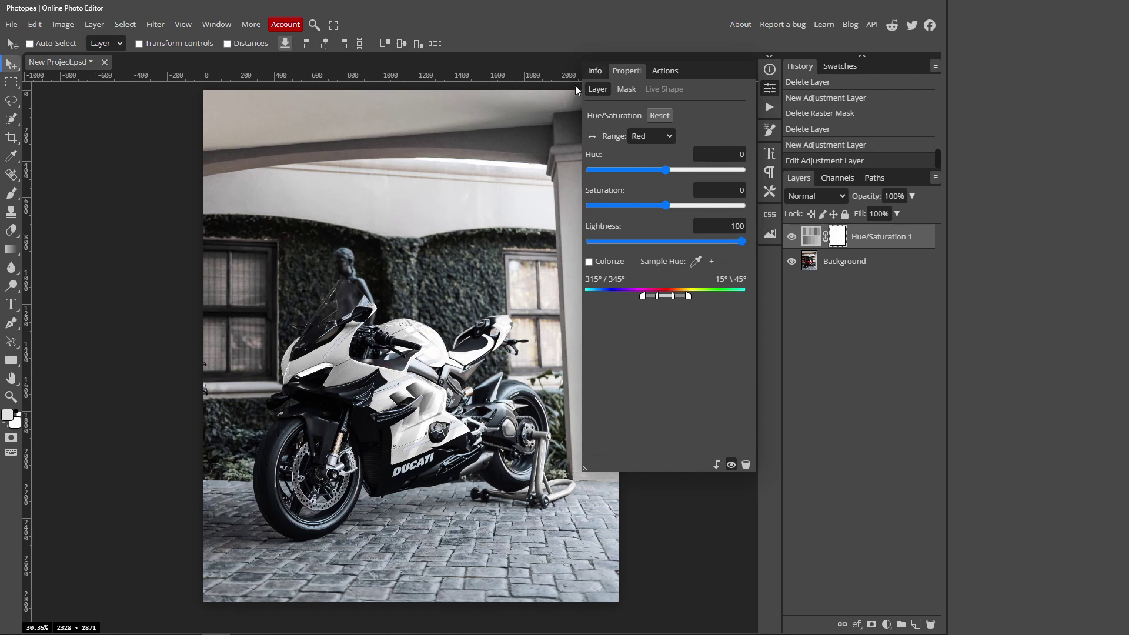
click(769, 89)
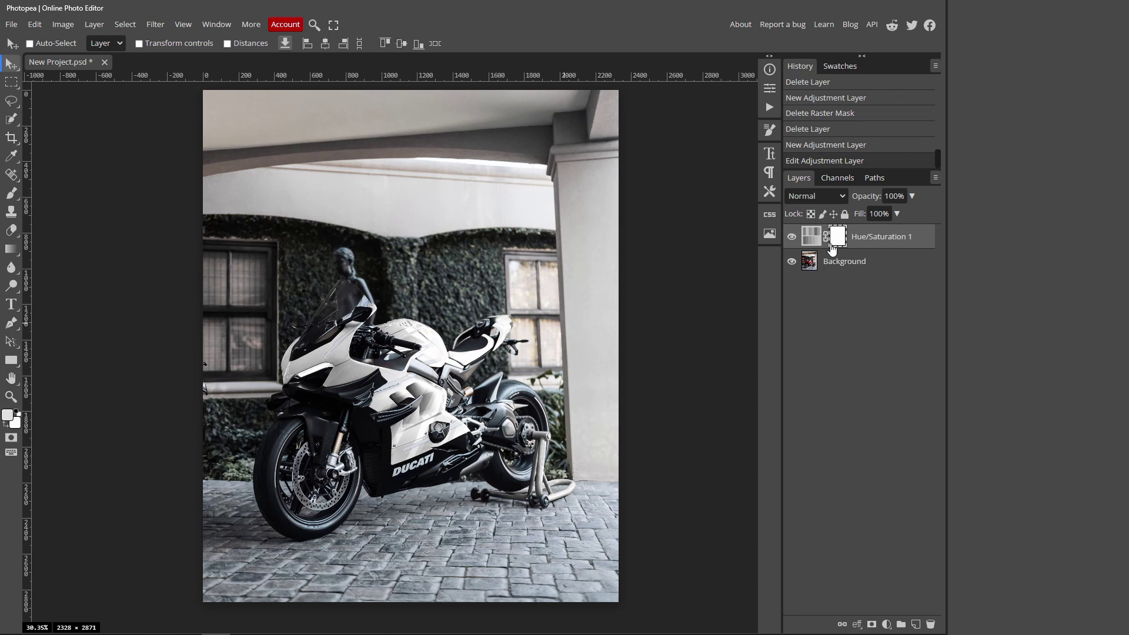
Step: Paint black with an enlarged brush on the mask over the left window, wall and fairing
click(12, 194)
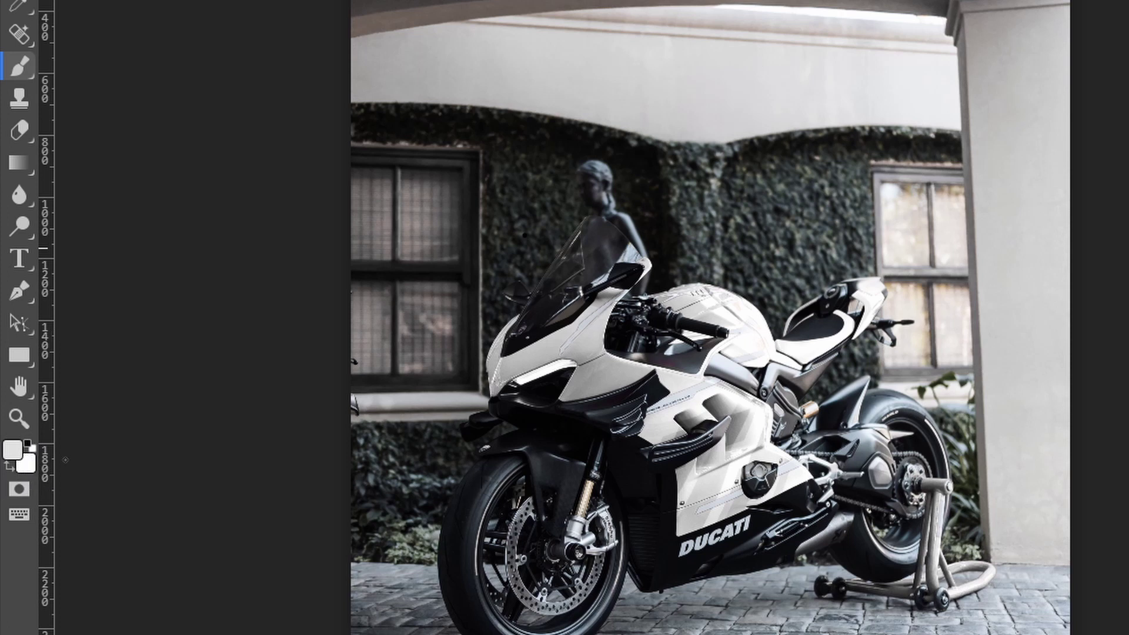
key(d)
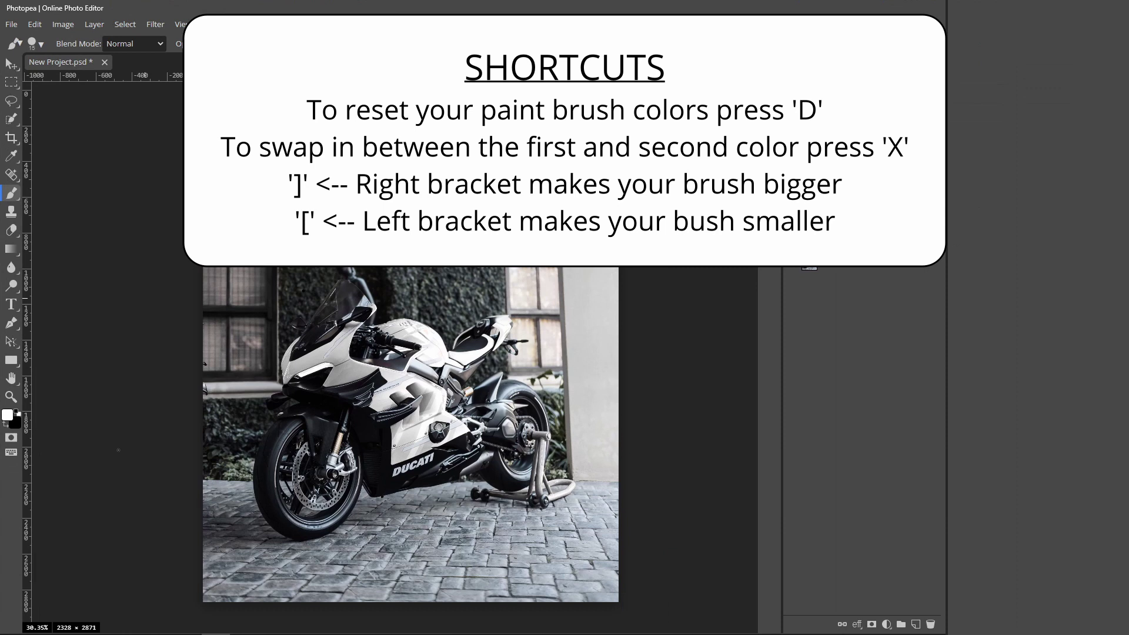
key(x)
key(x)
key(x)
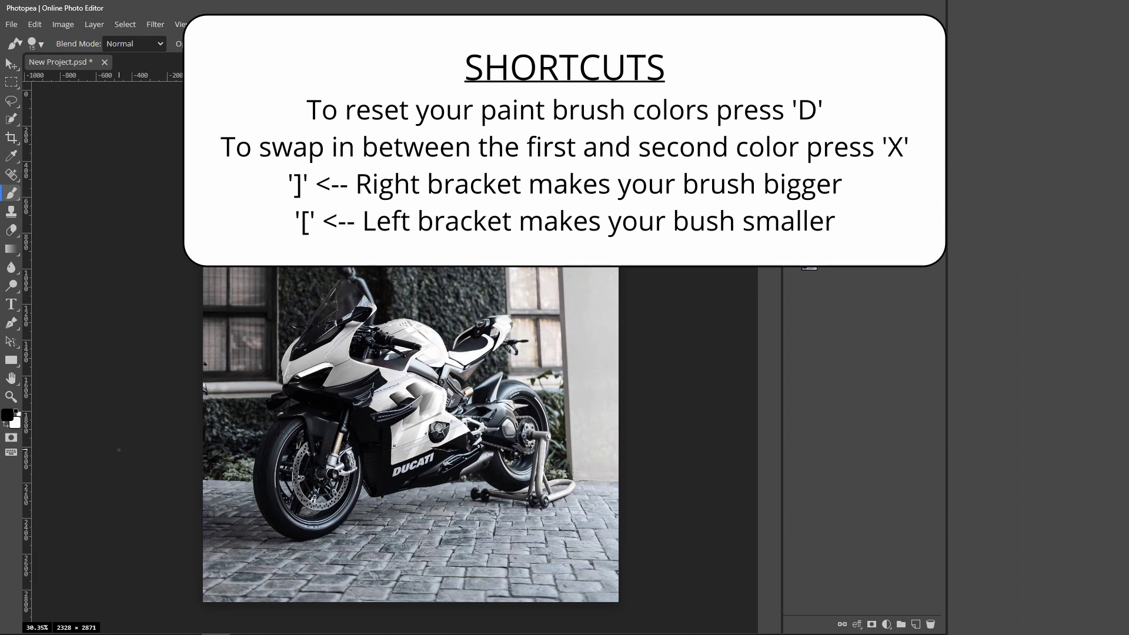
key(bracketright)
key(bracketright)
key(bracketright)
key(bracketright)
key(bracketright)
key(bracketright)
key(bracketright)
key(bracketright)
key(bracketright)
key(bracketright)
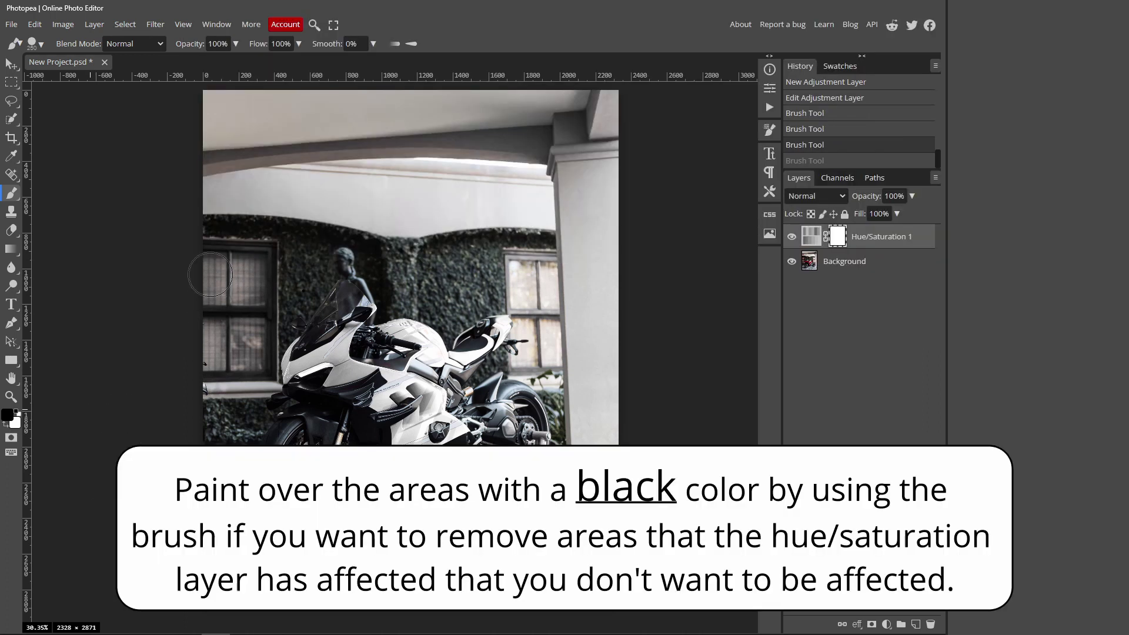
mouse_move(210, 275)
mouse_down()
mouse_move(227, 375)
mouse_move(249, 249)
mouse_move(264, 265)
mouse_move(240, 364)
mouse_move(223, 197)
mouse_up()
mouse_move(332, 292)
mouse_down()
mouse_move(412, 359)
mouse_move(478, 453)
mouse_move(411, 353)
mouse_up()
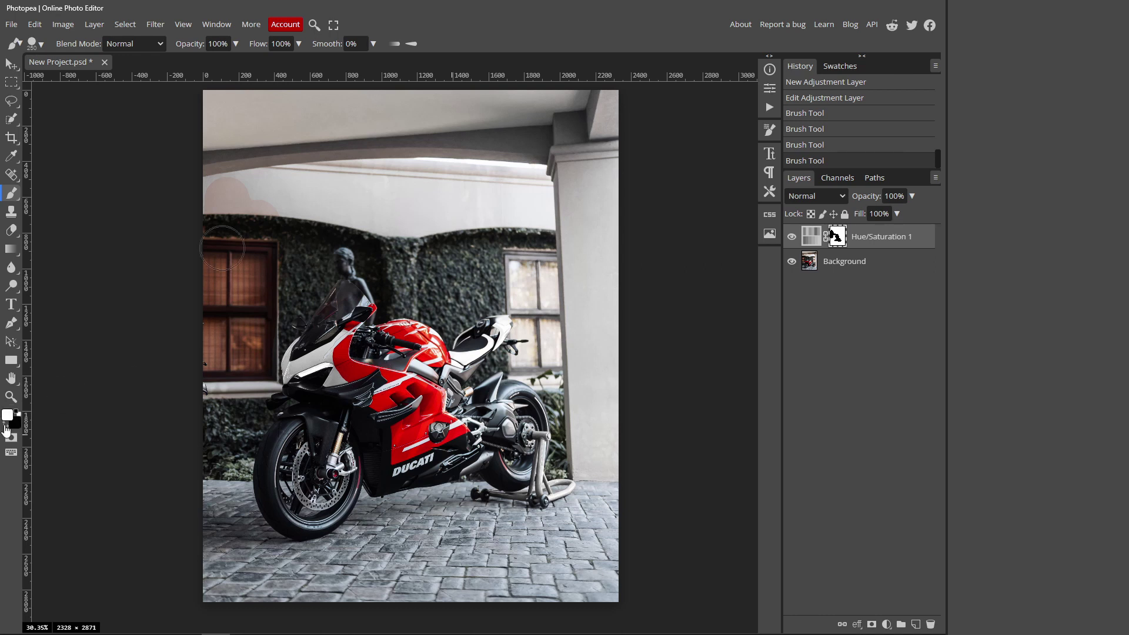
Step: Switch to white and repaint the fuel tank, fairing and windscreen on the mask
click(17, 412)
mouse_move(412, 376)
mouse_down()
mouse_move(391, 341)
mouse_move(388, 429)
mouse_move(402, 450)
mouse_move(427, 364)
mouse_move(435, 467)
mouse_move(456, 377)
mouse_move(438, 485)
mouse_move(339, 282)
mouse_move(353, 444)
mouse_move(361, 318)
mouse_move(368, 359)
mouse_move(355, 465)
mouse_up()
click(356, 477)
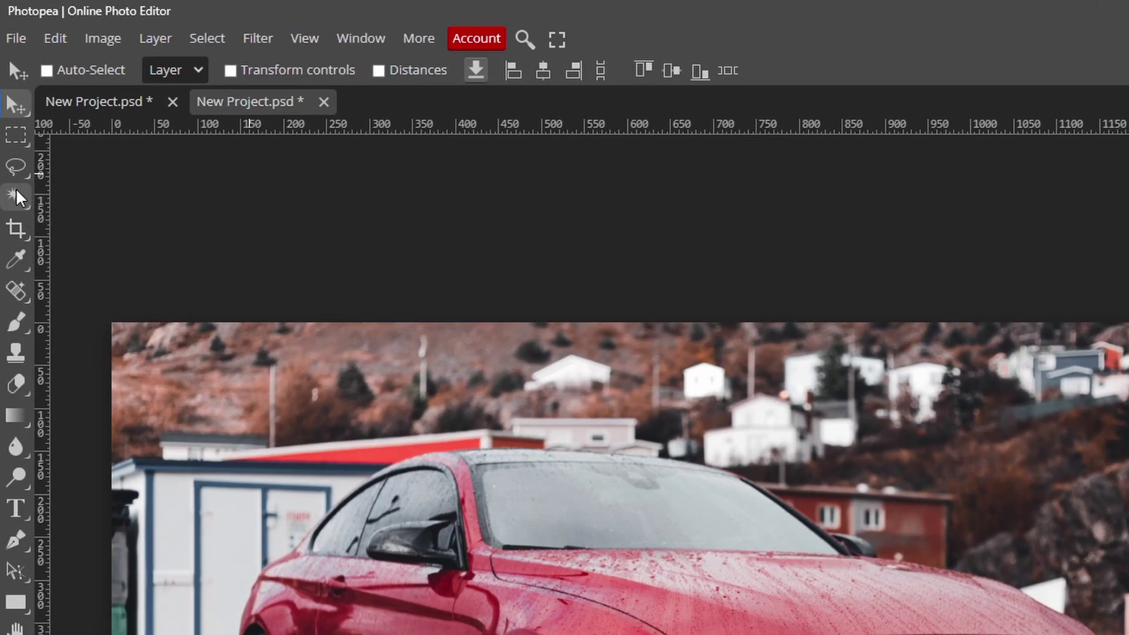
Step: Use Quick Selection on the BMW's body from rear door to hood, undoing the pick that spilled over
click(16, 197)
click(59, 229)
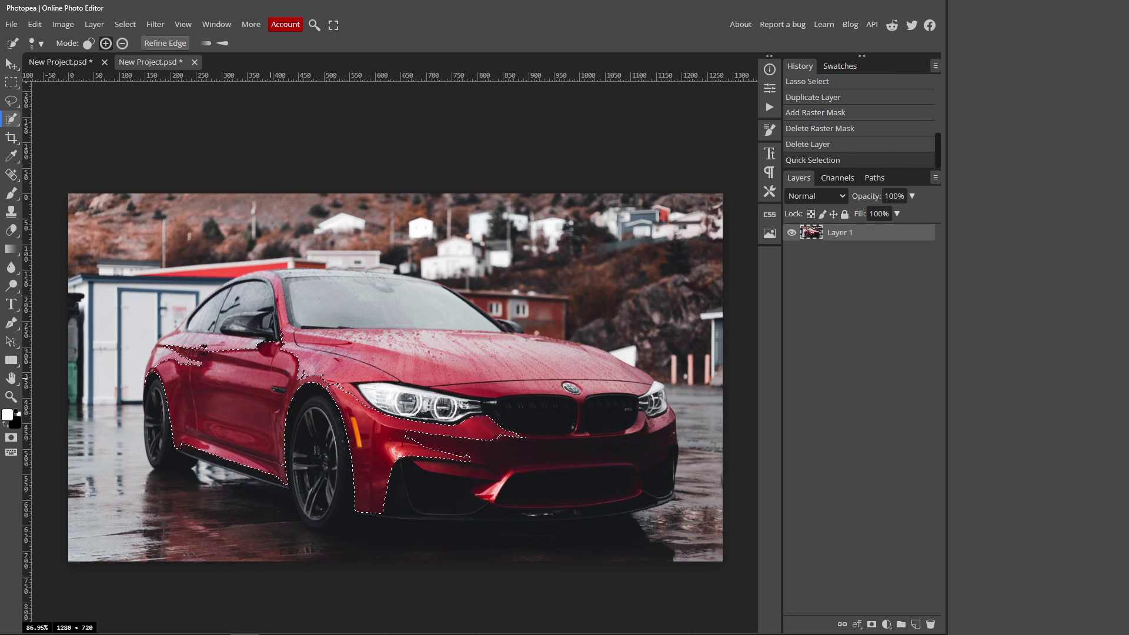
click(179, 362)
drag(176, 356, 188, 344)
click(182, 330)
click(260, 359)
click(260, 359)
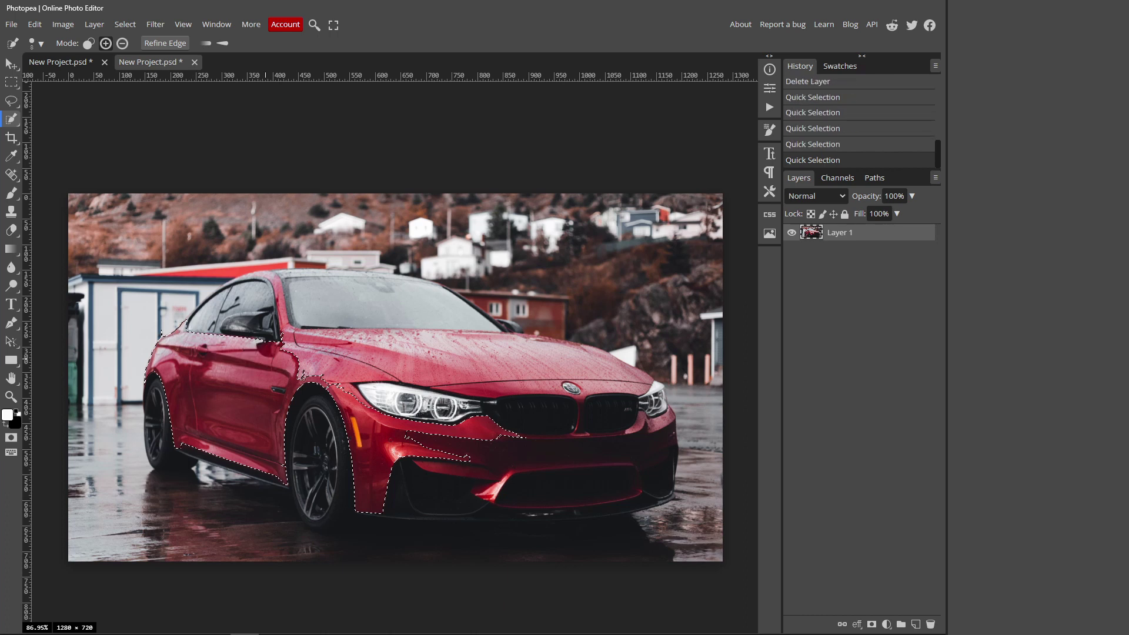
click(459, 359)
click(376, 397)
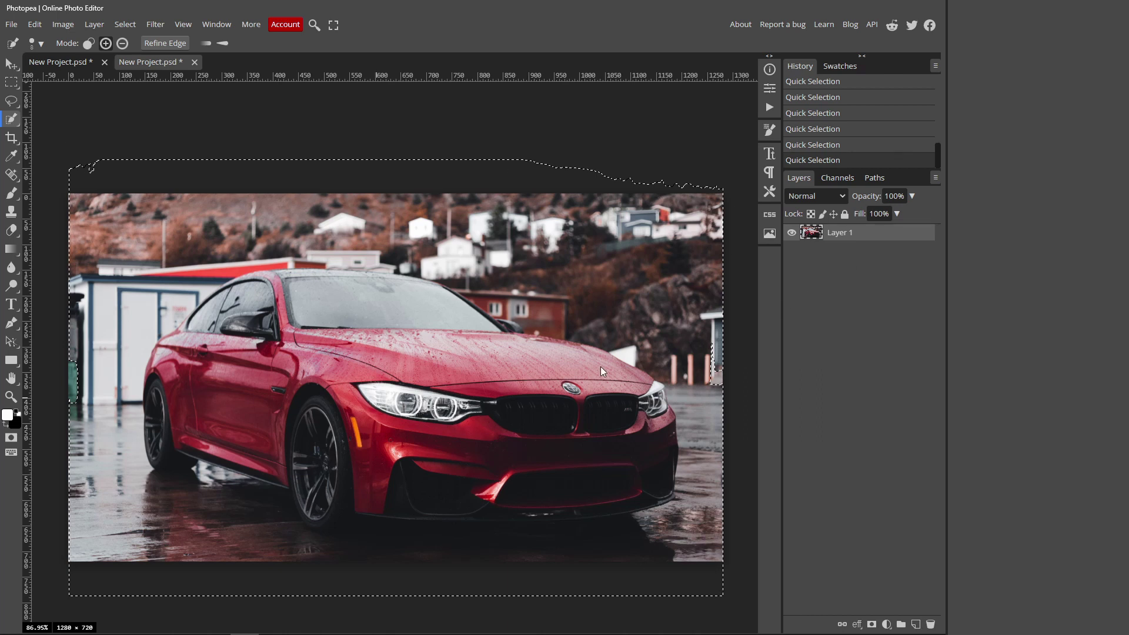
key(ctrl+z)
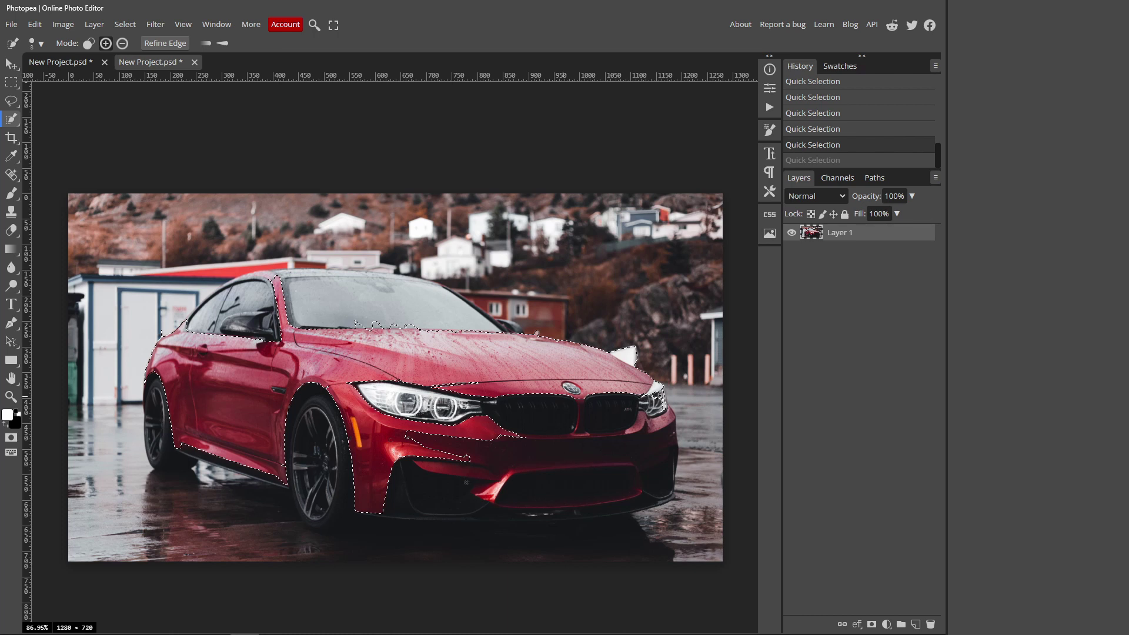
Step: Zoom in on the car's front and Shift-lasso the lower front bumper into the selection
click(11, 398)
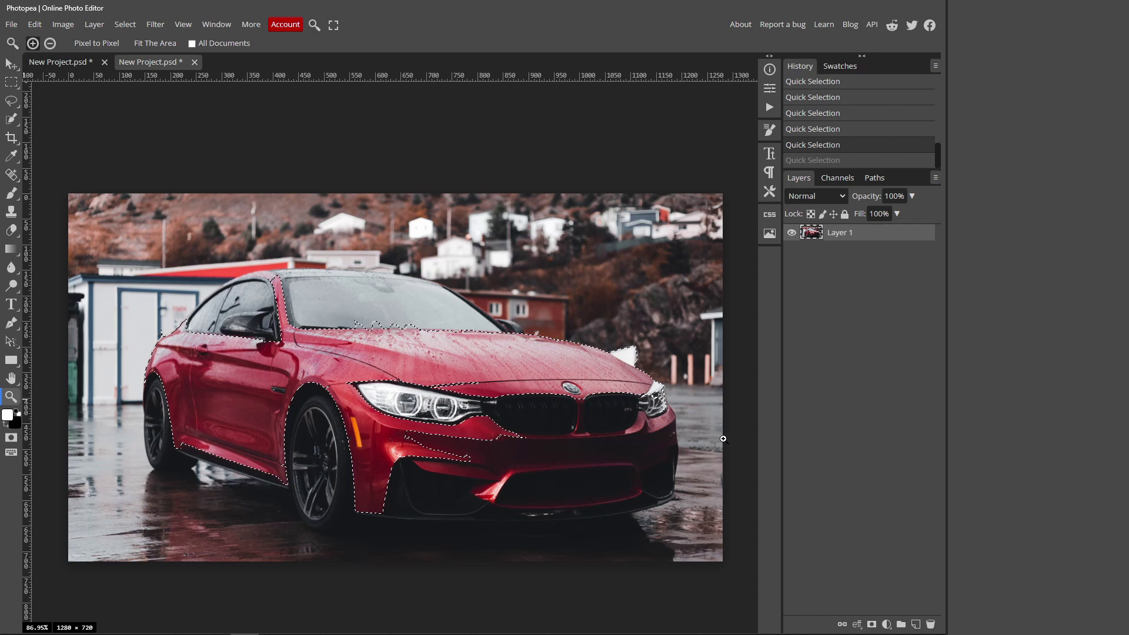
drag(723, 439, 747, 442)
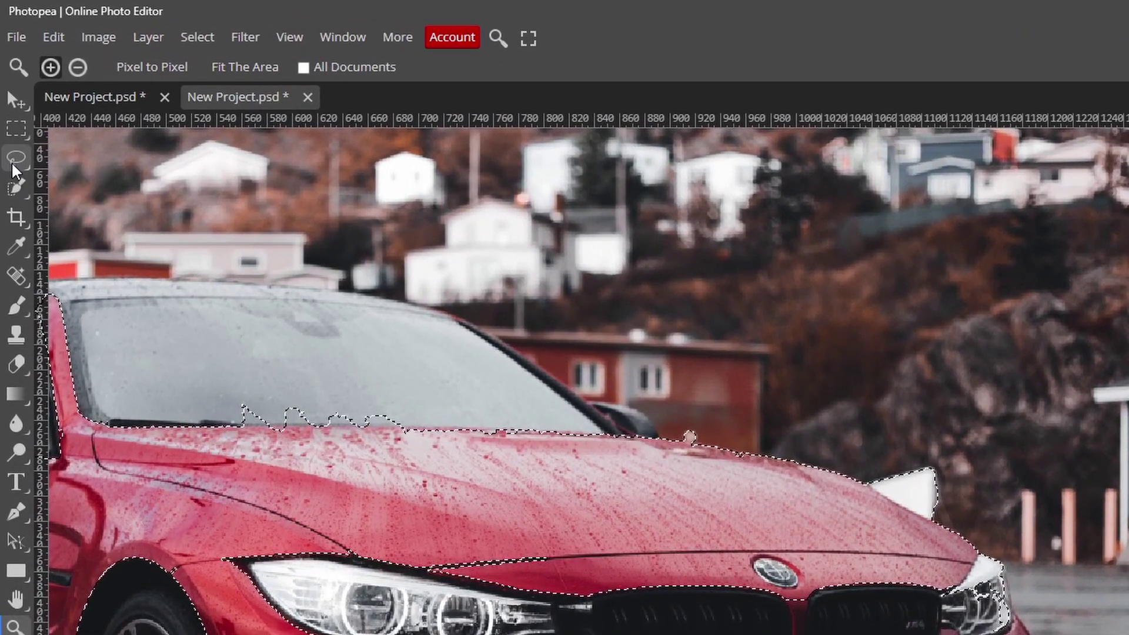
click(12, 112)
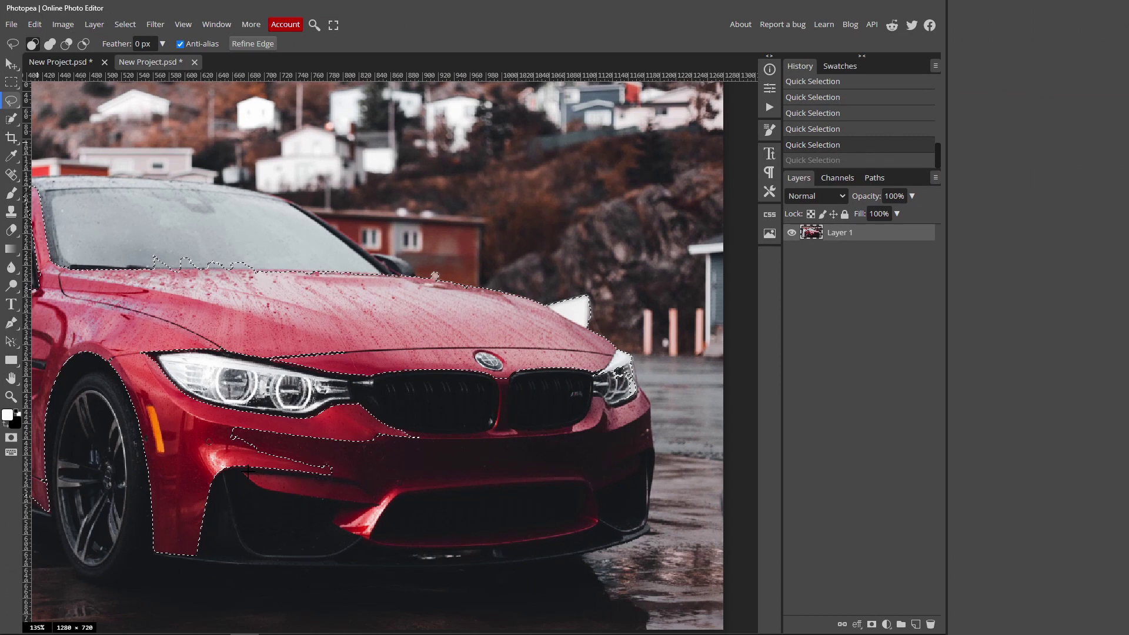
key(shift)
mouse_move(248, 474)
mouse_down()
mouse_move(377, 503)
mouse_move(340, 510)
mouse_move(356, 527)
mouse_move(531, 550)
mouse_move(617, 492)
mouse_move(644, 445)
mouse_move(619, 453)
mouse_move(477, 309)
mouse_move(304, 292)
mouse_move(139, 341)
mouse_move(245, 464)
mouse_up()
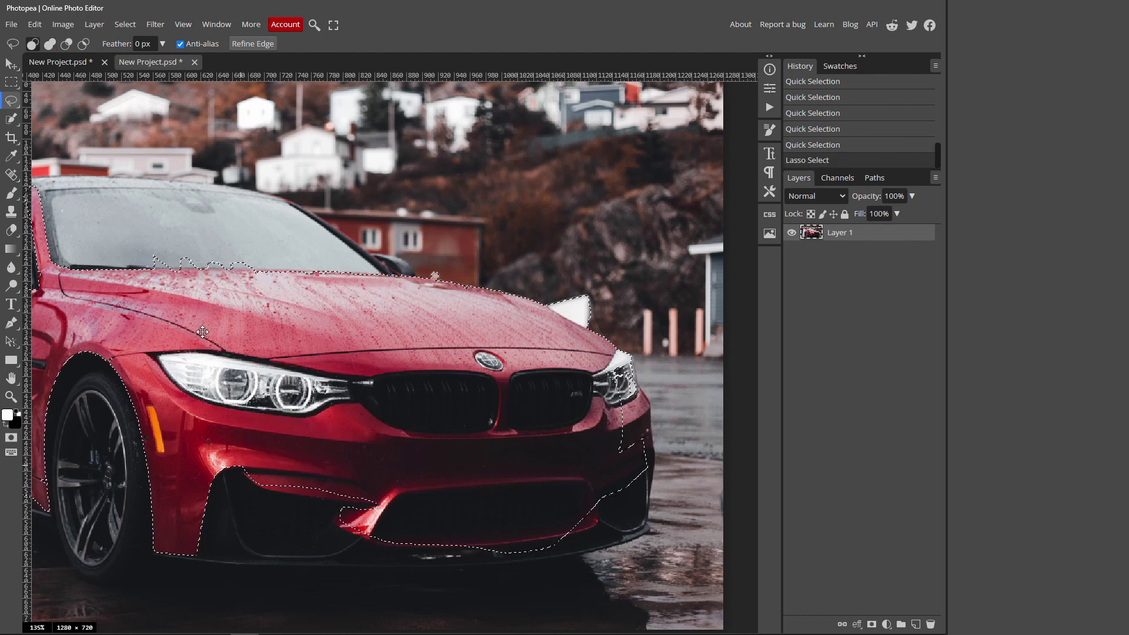
Step: Alt-lasso the jagged windshield base out of the selection, then zoom back out
click(11, 397)
scroll(353, 347, down, 3)
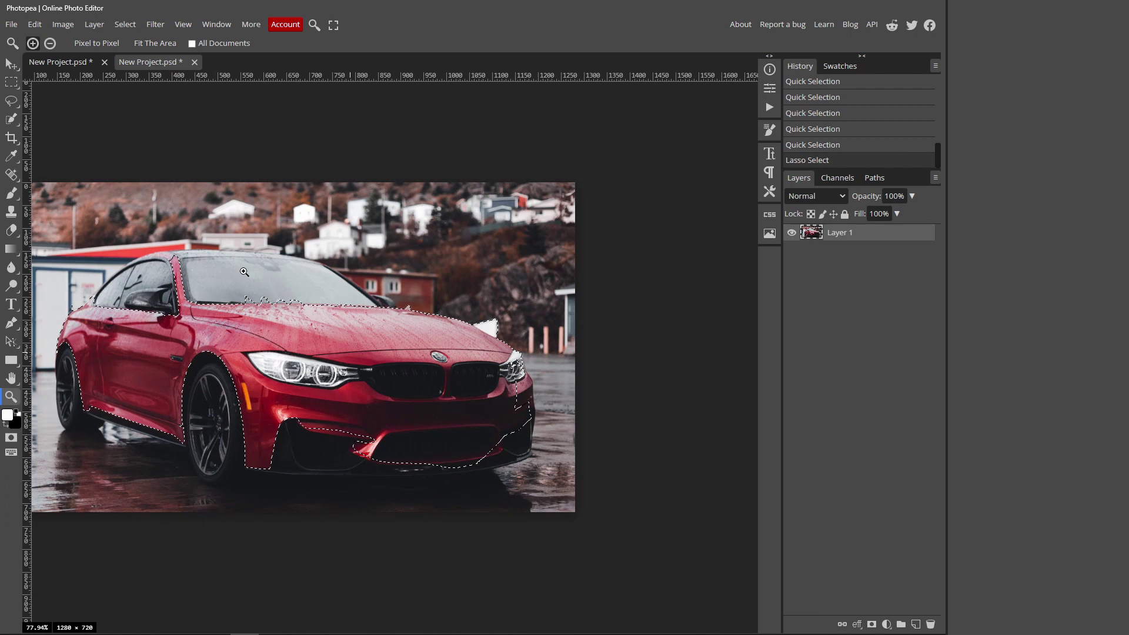
scroll(287, 300, up, 4)
scroll(313, 329, up, 1)
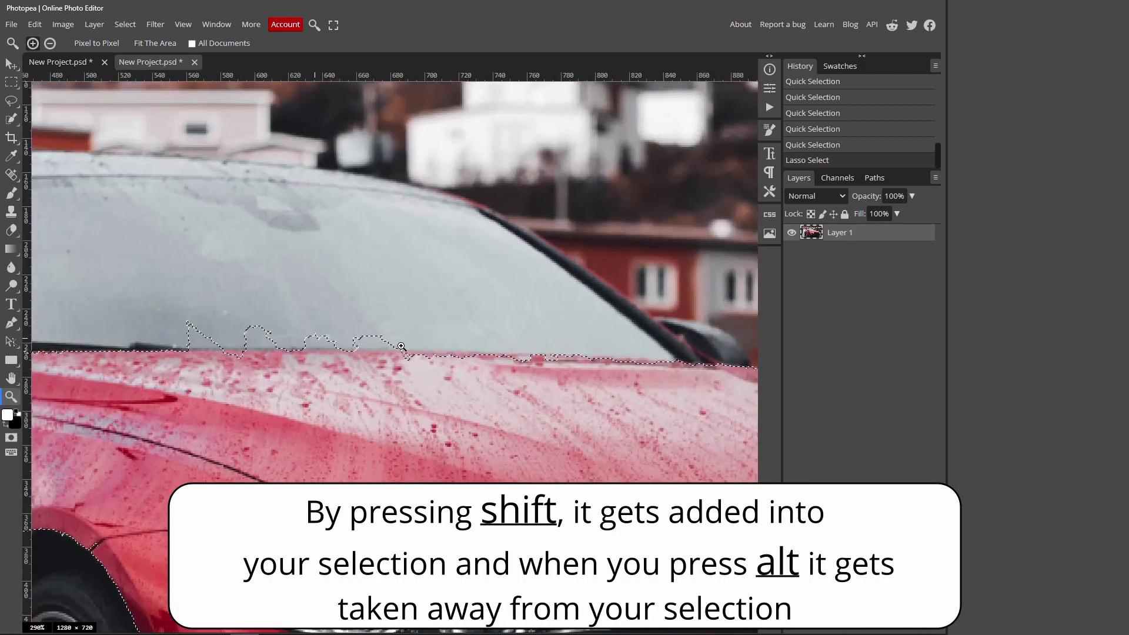
click(12, 103)
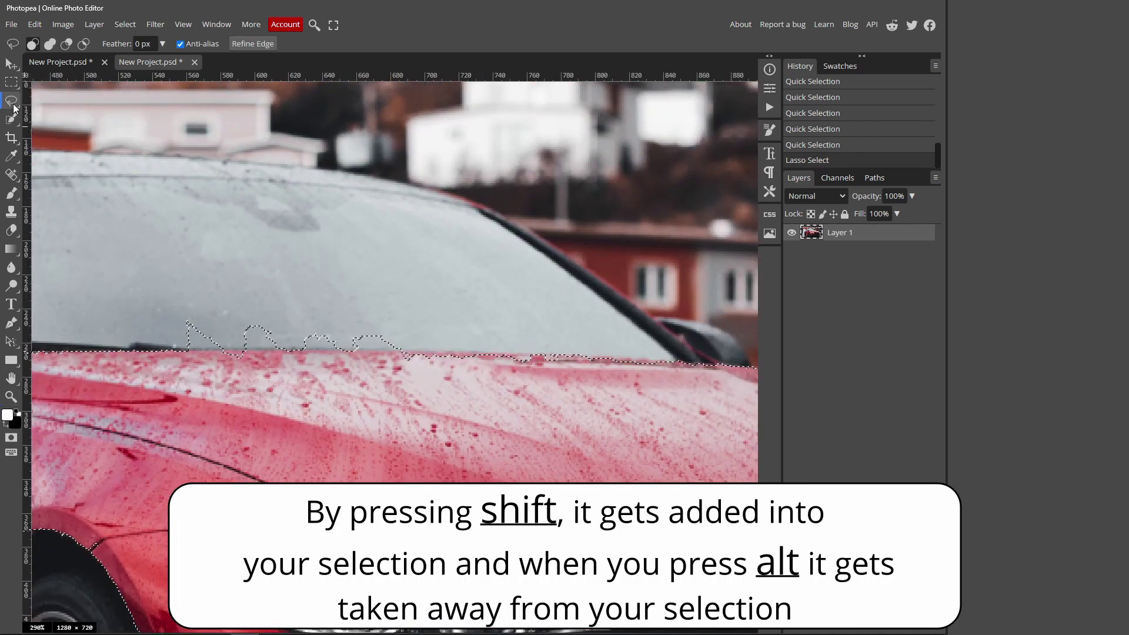
key(alt)
mouse_move(179, 349)
mouse_down()
mouse_move(274, 357)
mouse_move(426, 338)
mouse_move(302, 304)
mouse_move(164, 311)
mouse_move(181, 349)
mouse_up()
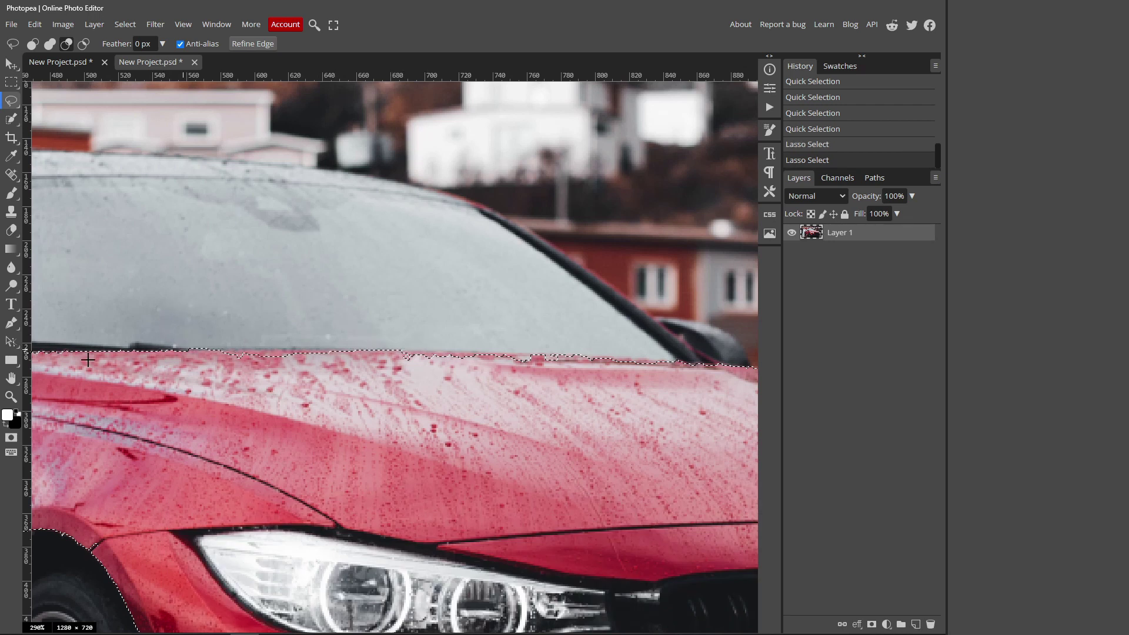
click(11, 397)
scroll(432, 327, down, 5)
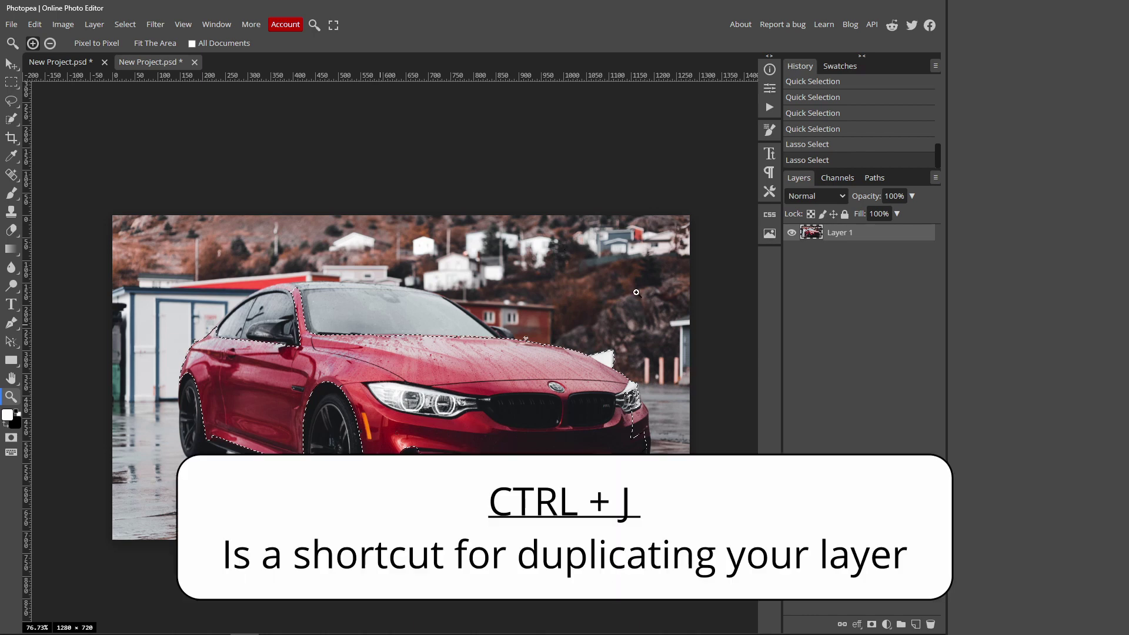
Step: Duplicate Layer 1 and give the copy a raster mask from the car selection
right_click(888, 238)
click(889, 280)
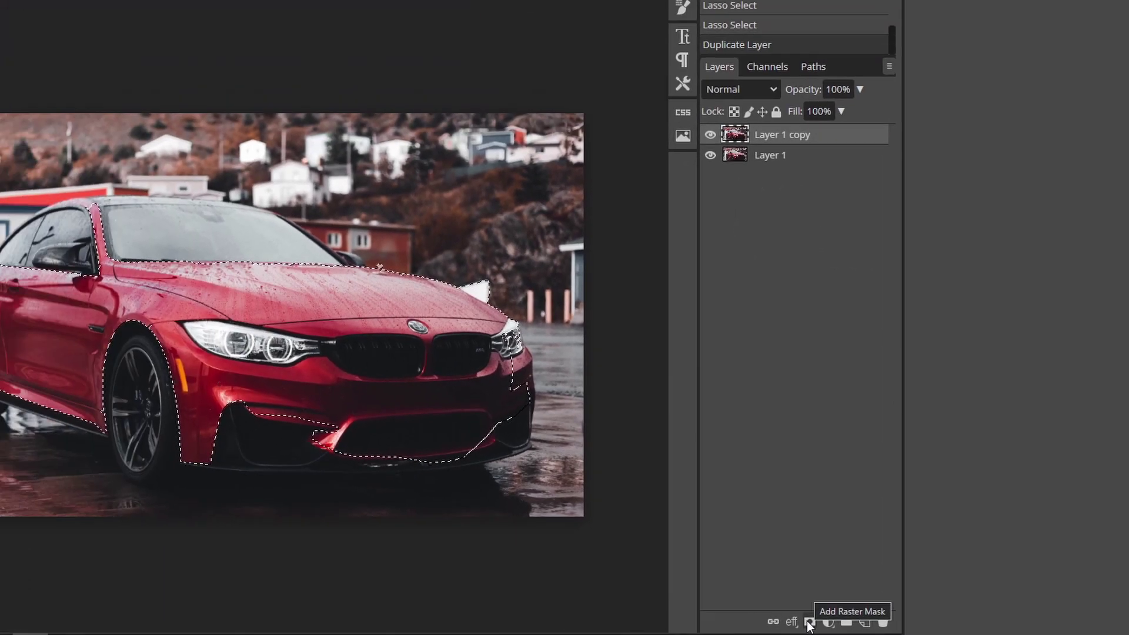
click(810, 622)
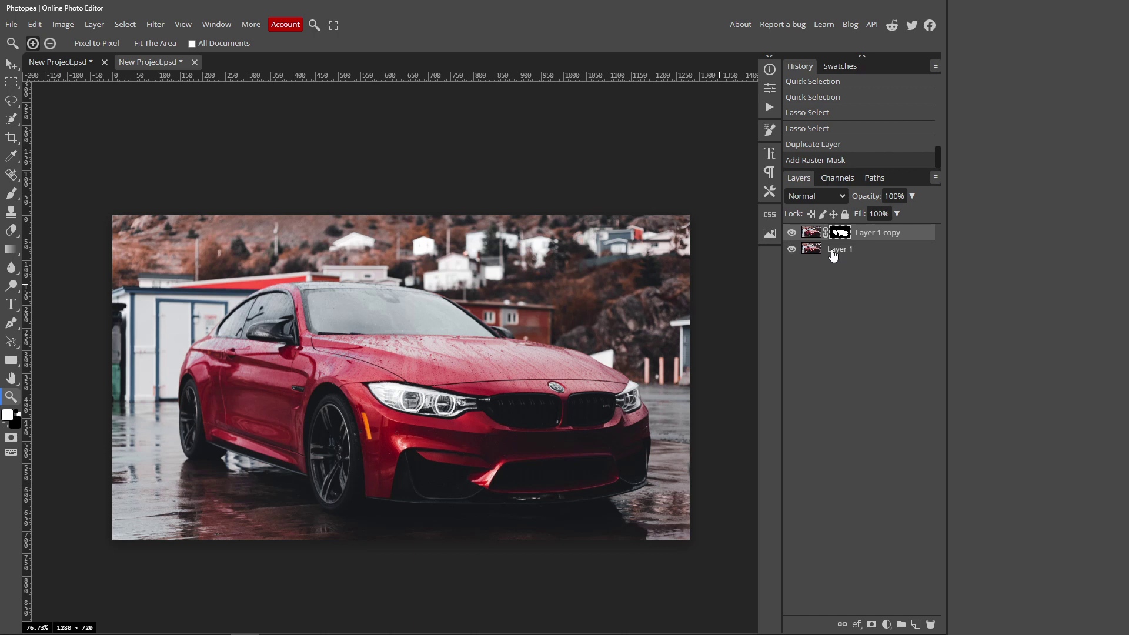
Step: Toggle Layer 1's visibility to preview the masked car, then make the masked copy active
click(793, 250)
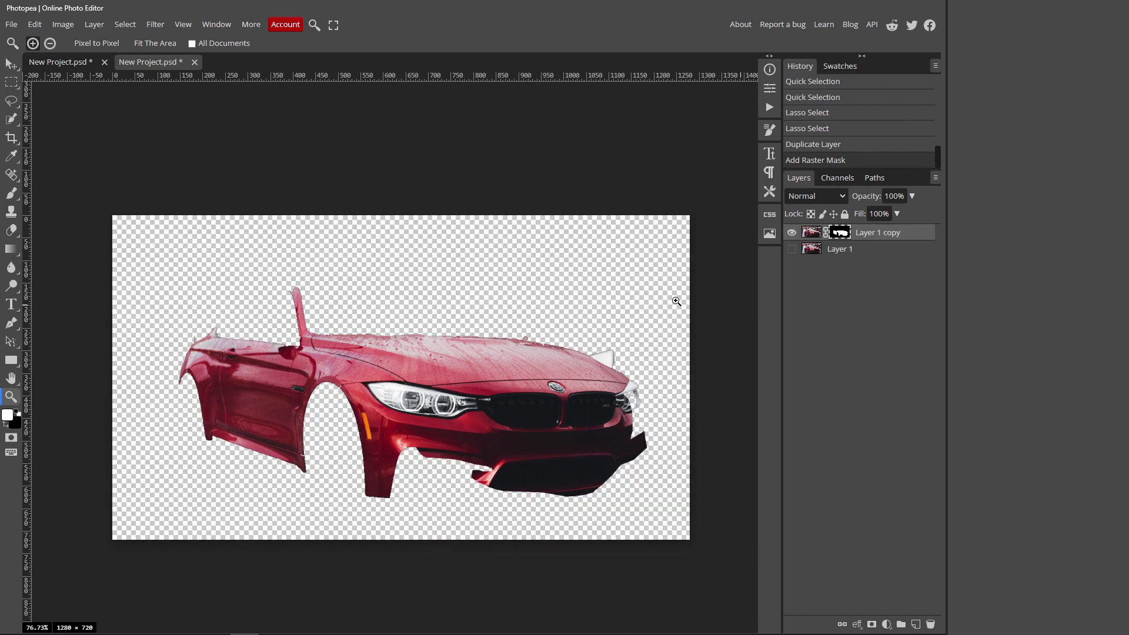
click(794, 251)
click(854, 257)
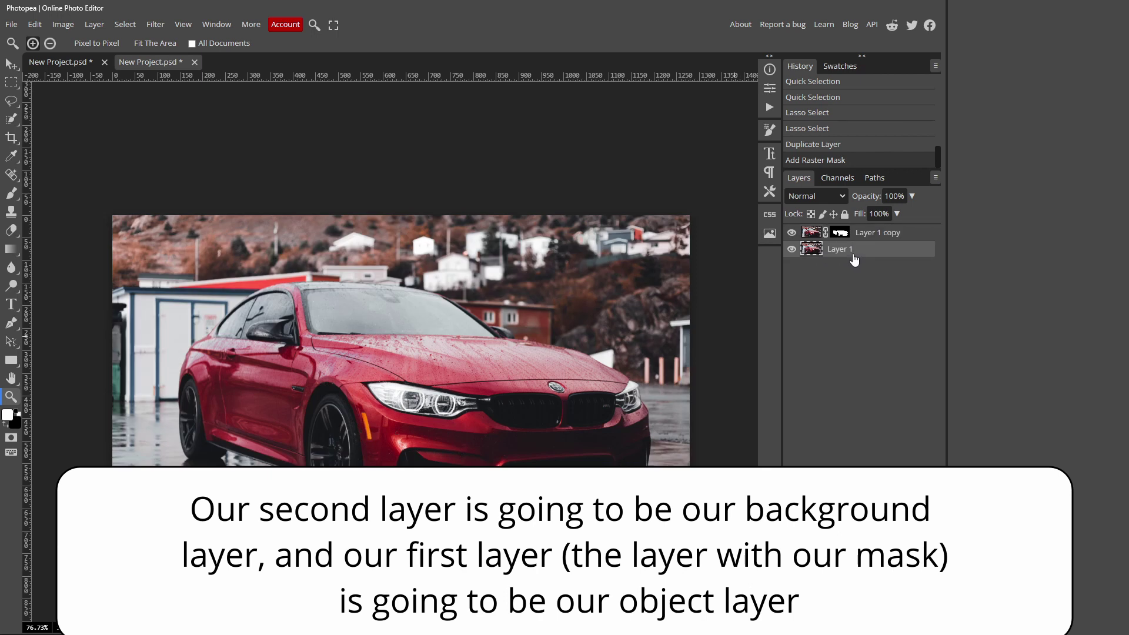
click(876, 234)
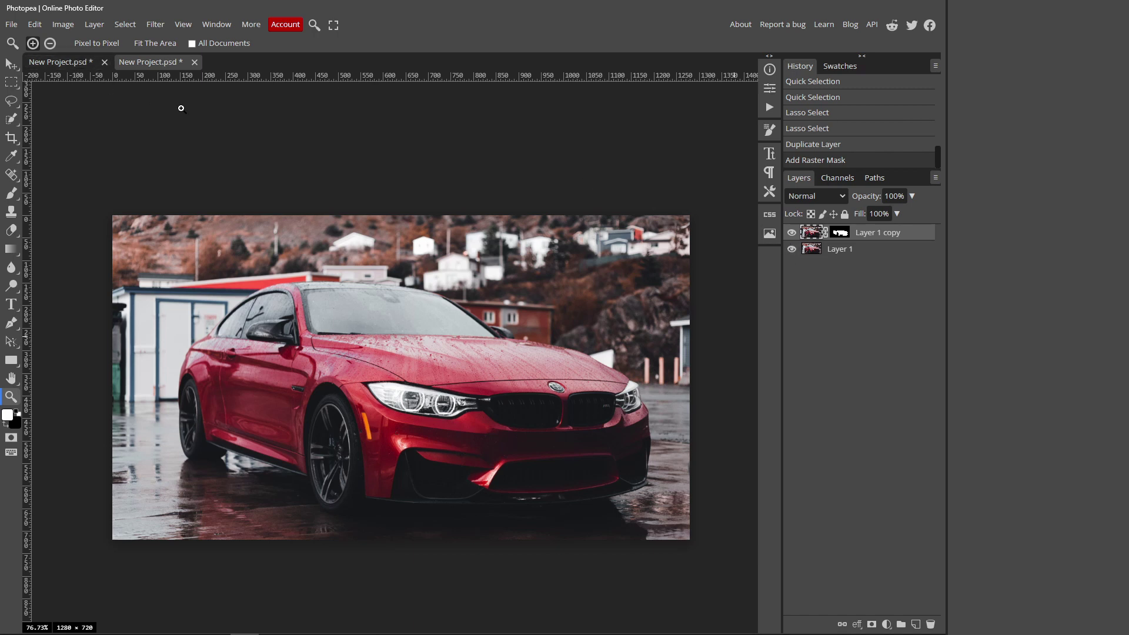
Step: In the second New Project.psd, hide and reshow Layer 1 to view the masked car alone
click(59, 62)
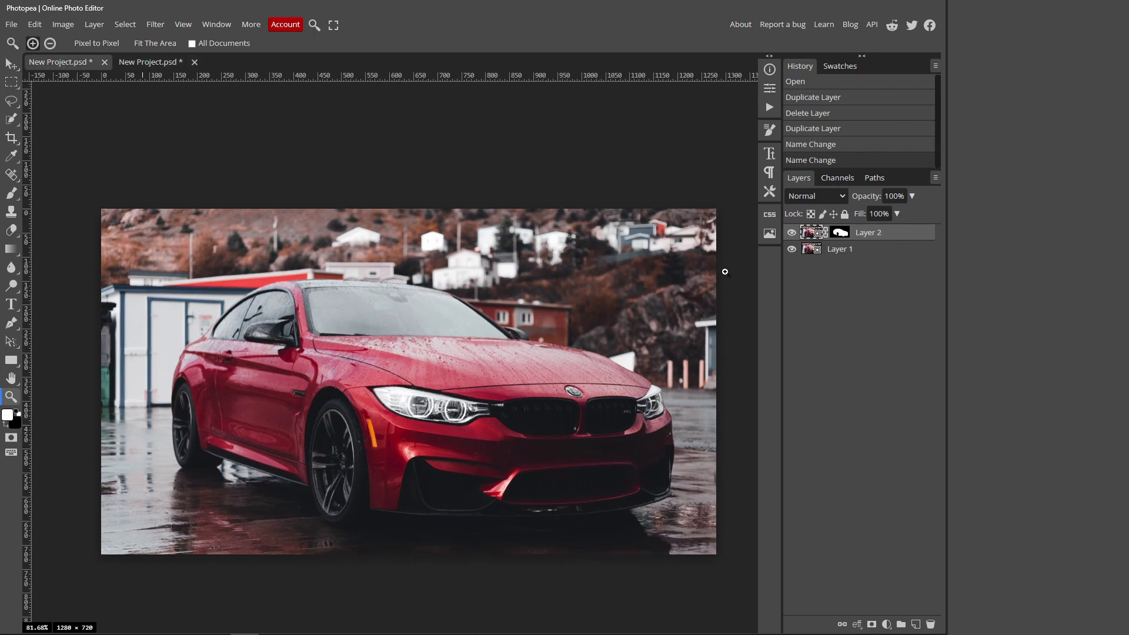
click(791, 250)
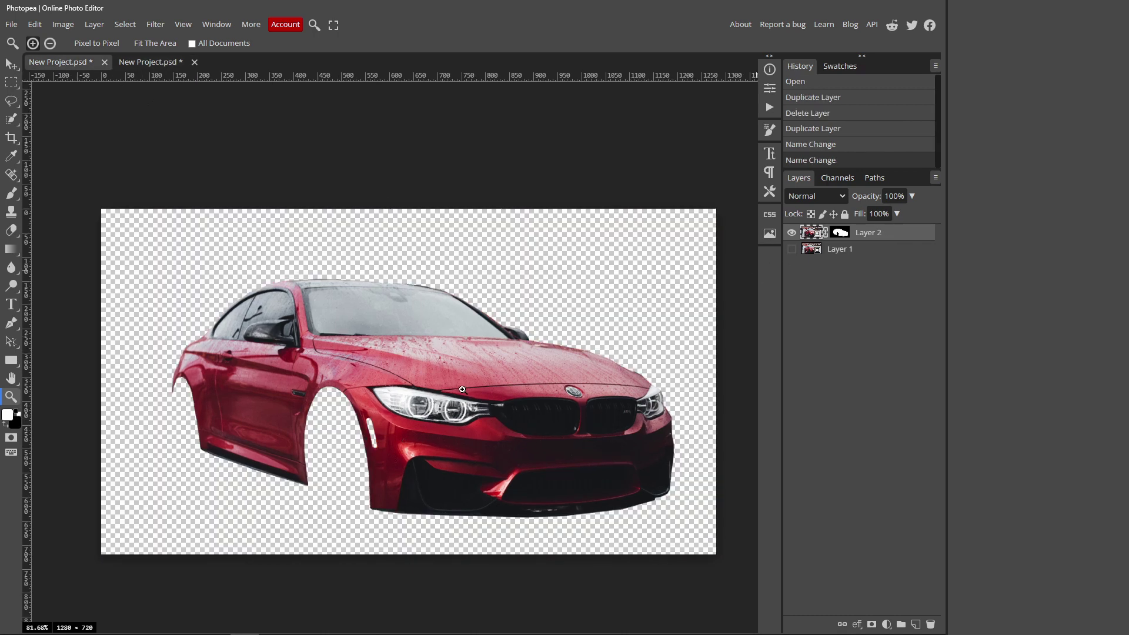
click(792, 250)
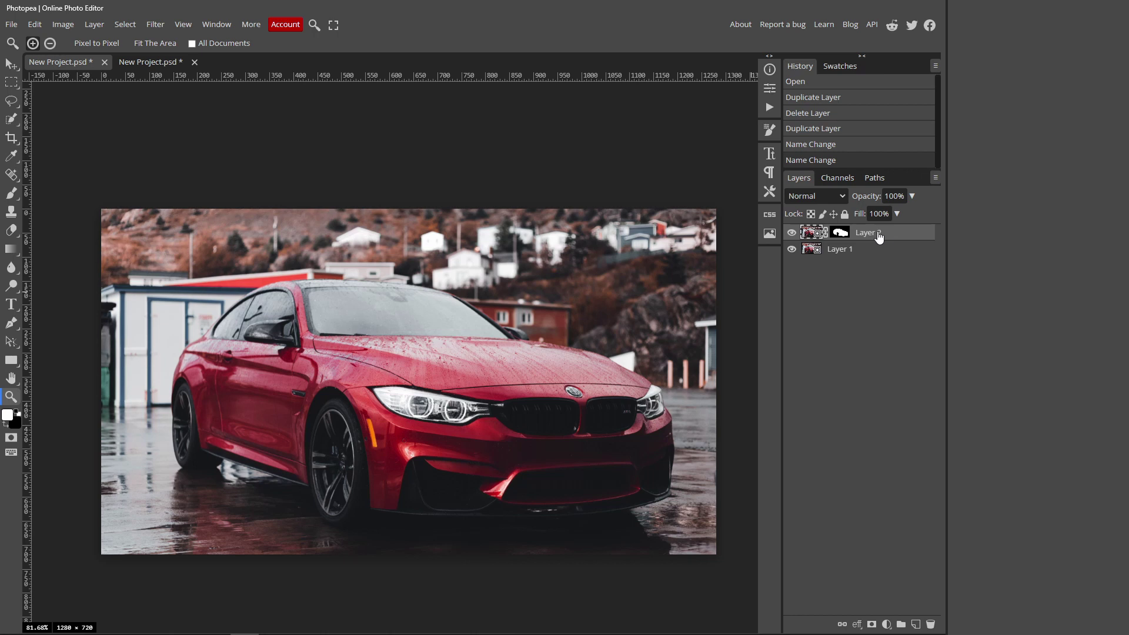
Step: Group Layer 2 into a folder named 'car color' with Normal blend mode, then reselect Layer 2
key(ctrl+g)
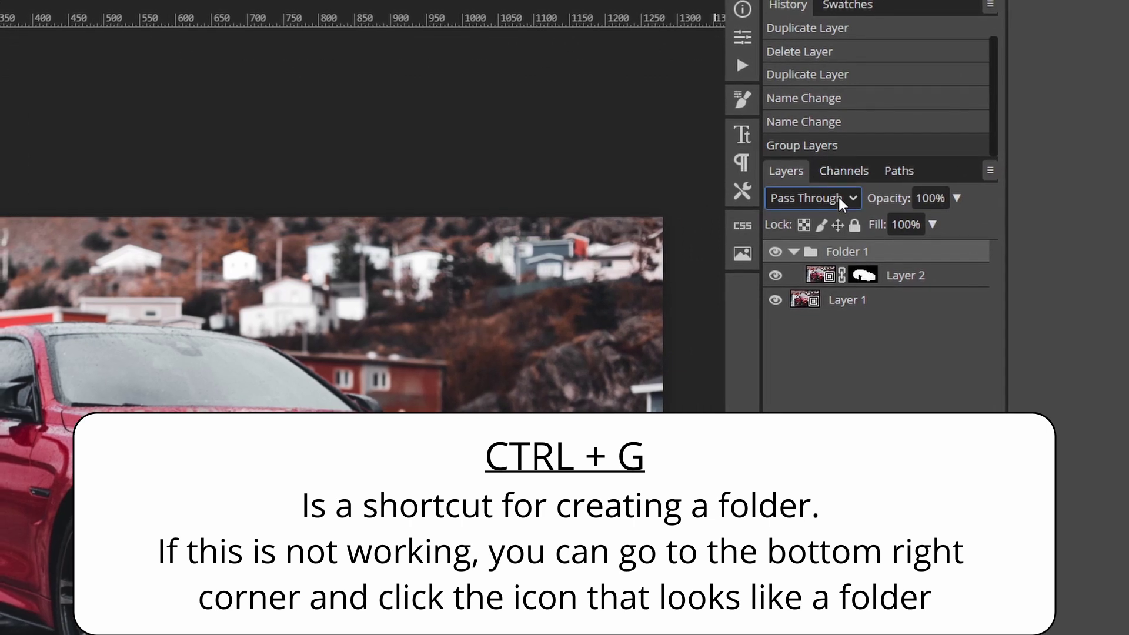
click(834, 195)
click(816, 250)
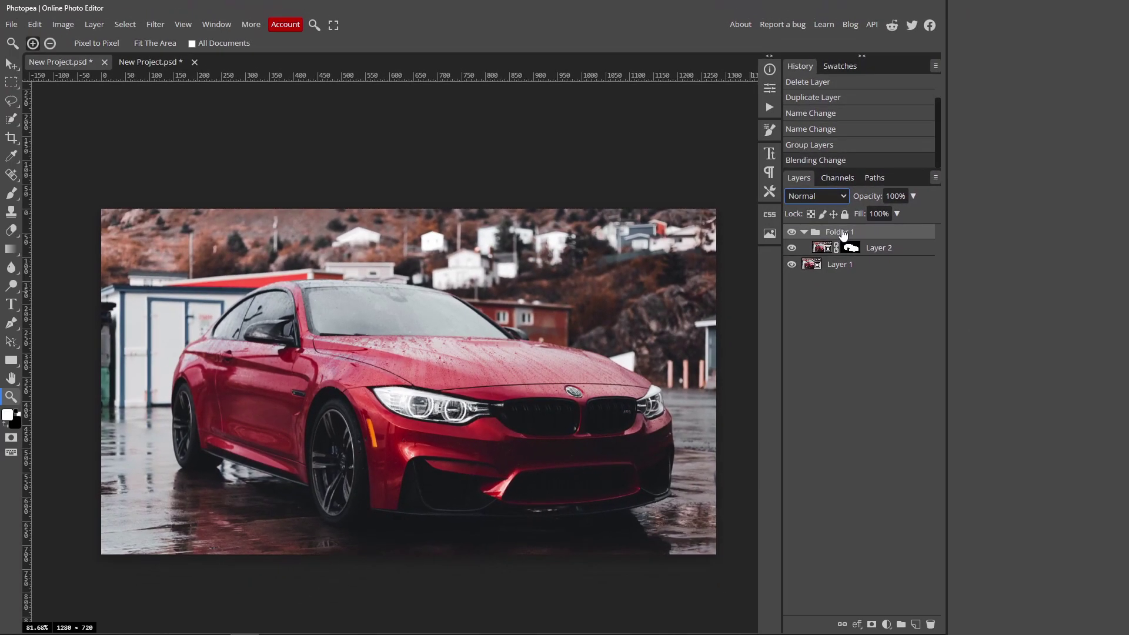
double_click(845, 234)
text(car color)
key(Return)
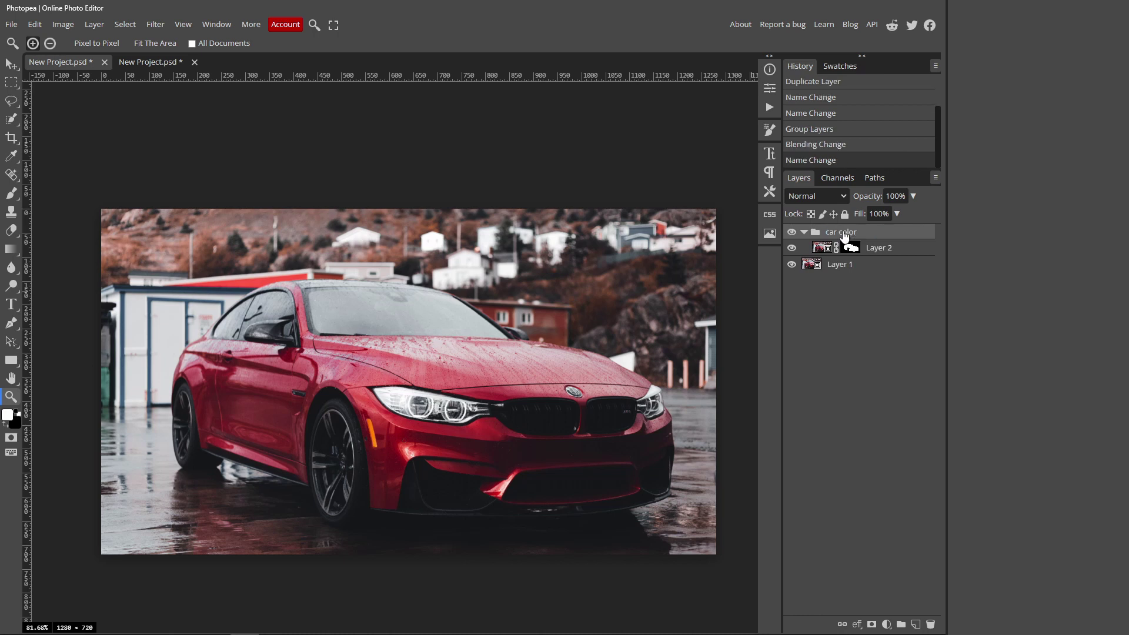
click(904, 250)
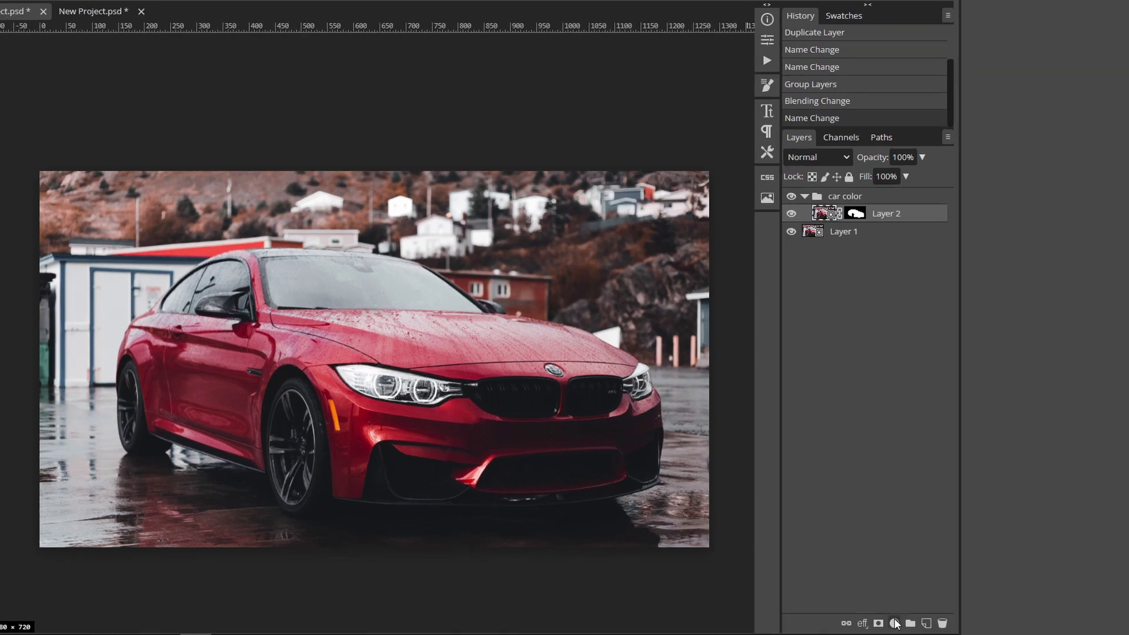
Step: Add a colorized Black & White adjustment and tune its Red, Yellow and Green sliders
click(887, 624)
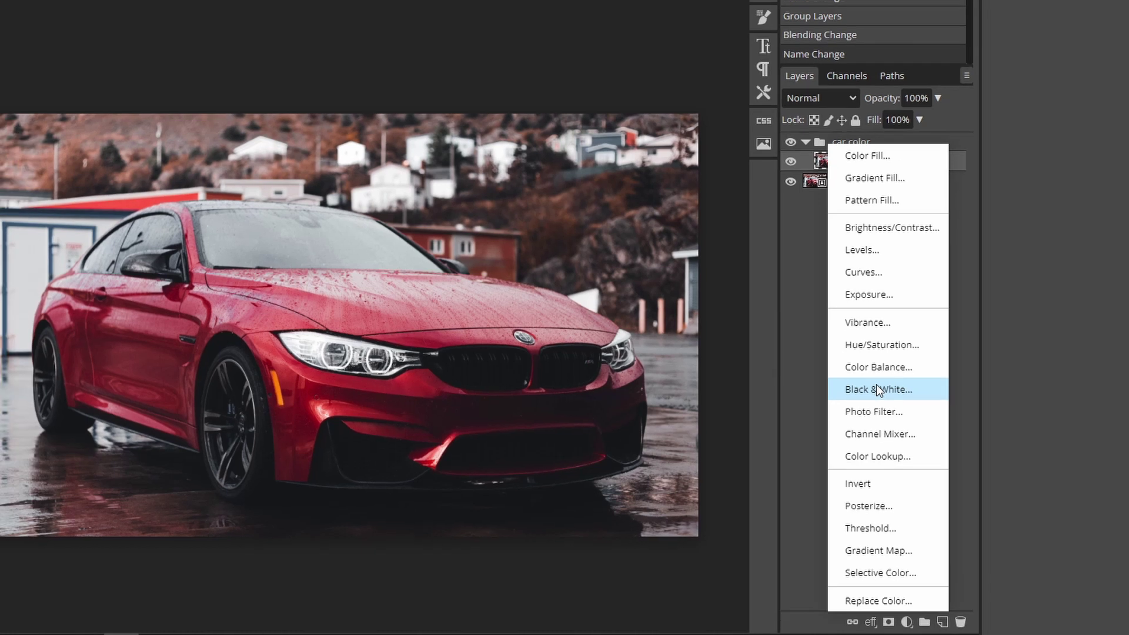
click(882, 374)
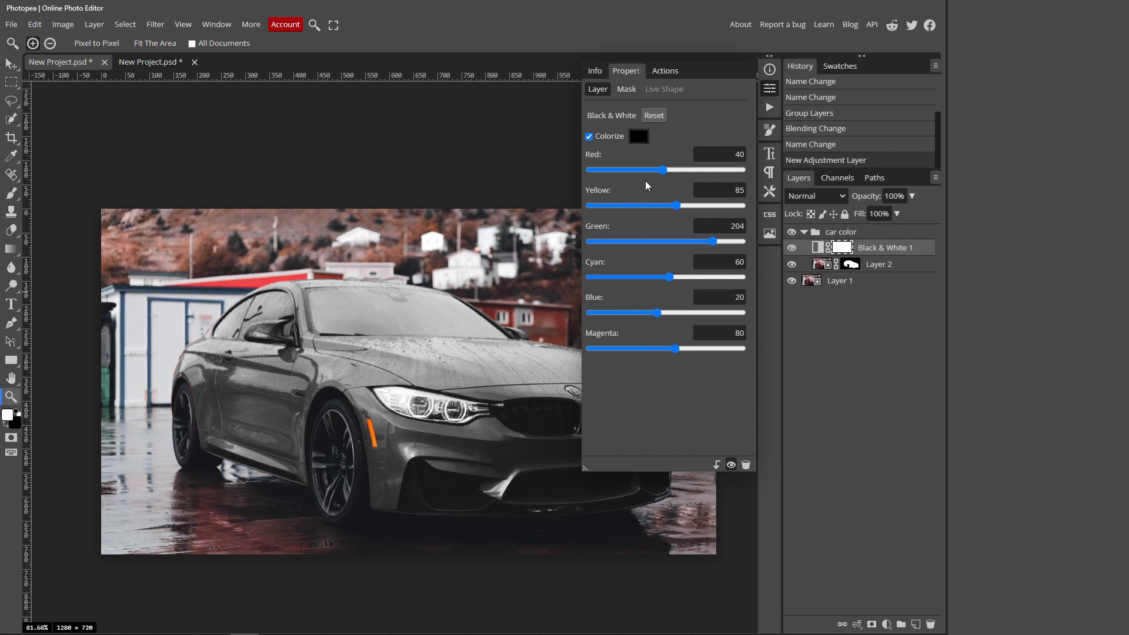
drag(663, 169, 695, 170)
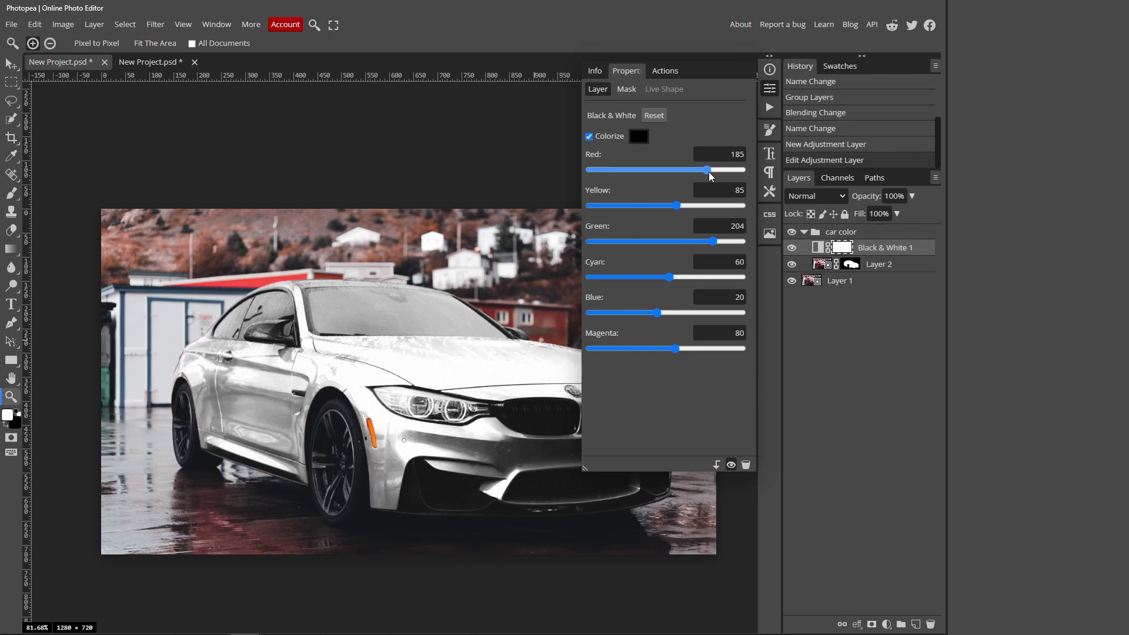
drag(677, 209, 635, 211)
drag(713, 241, 656, 350)
click(768, 90)
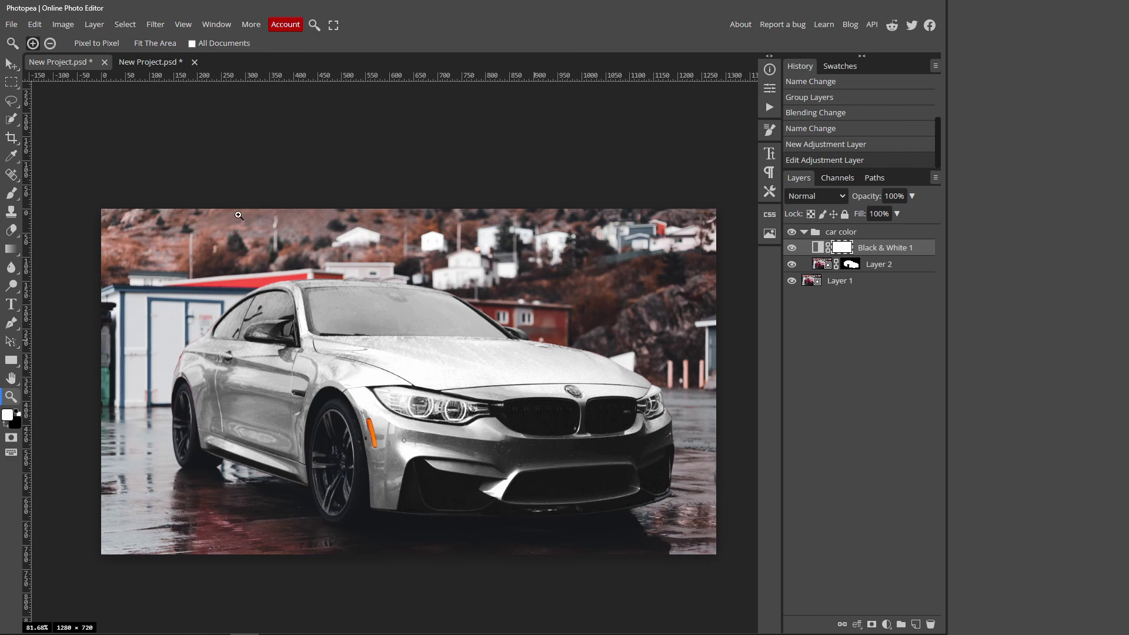
Step: Zoom in on the car's front to check the silver-grey body
click(404, 378)
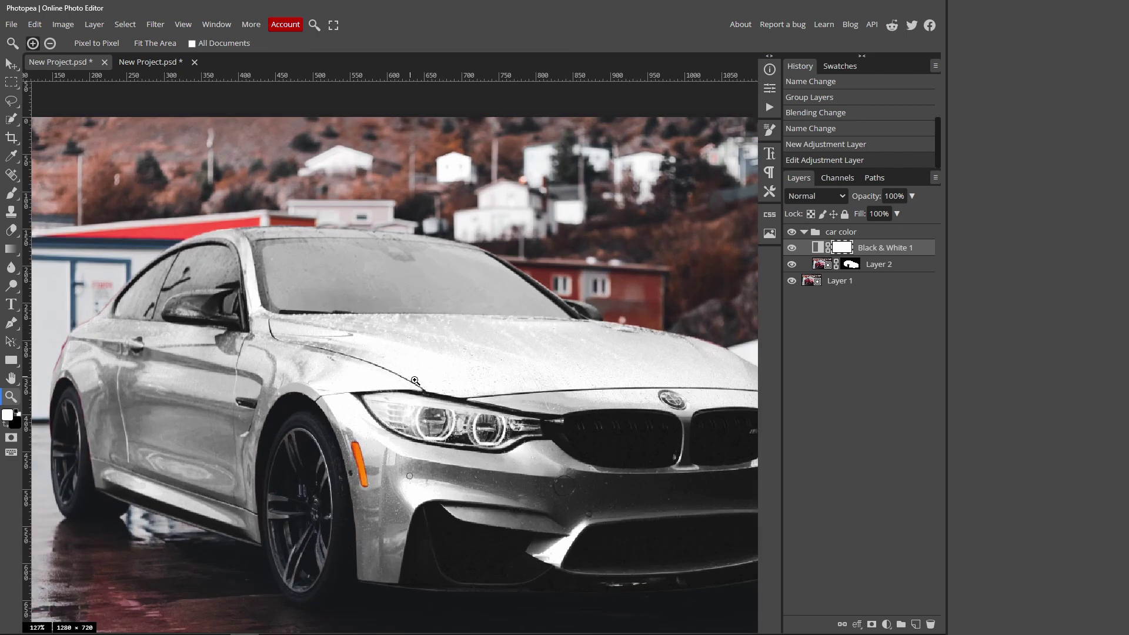
scroll(476, 387, down, 4)
scroll(516, 370, up, 1)
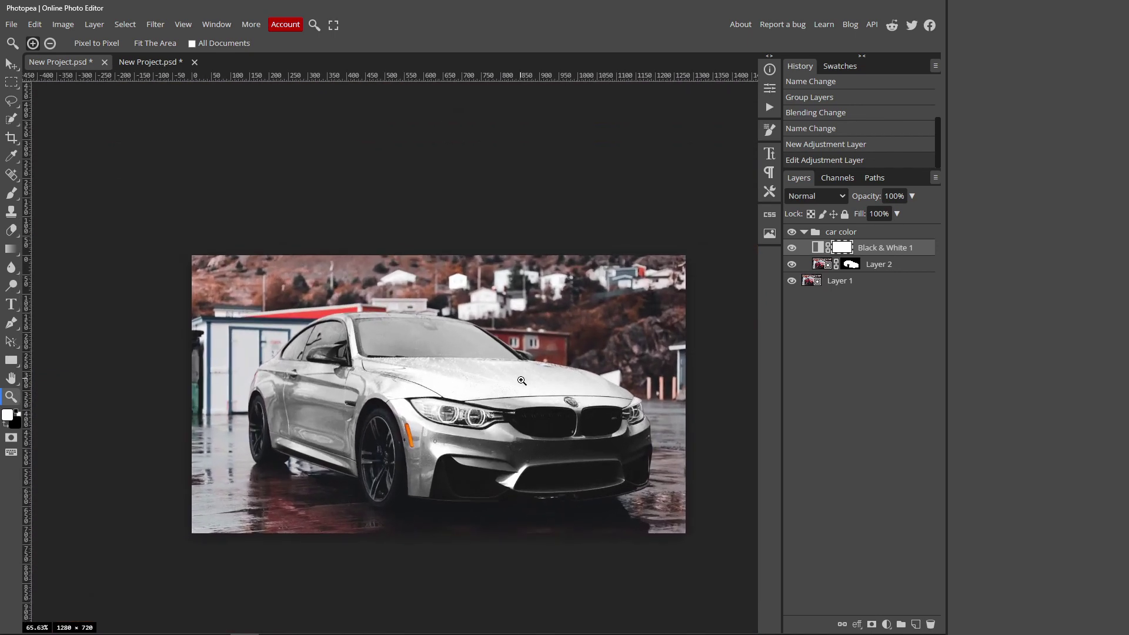
scroll(522, 380, up, 1)
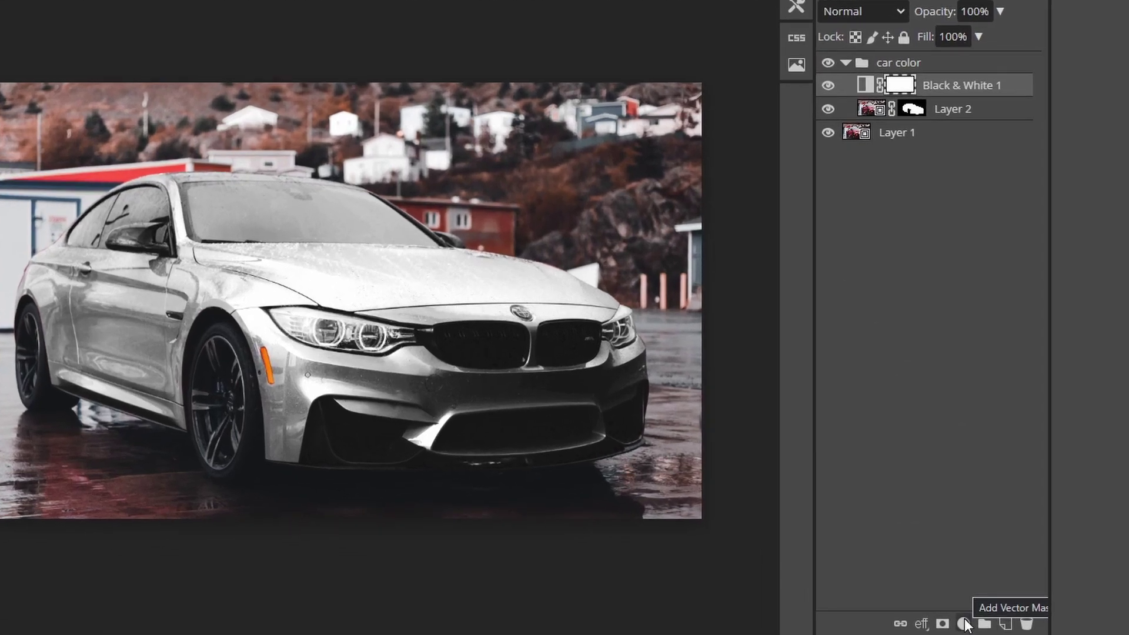
Step: Try a Levels adjustment on the black and midtone inputs, then delete it
click(964, 623)
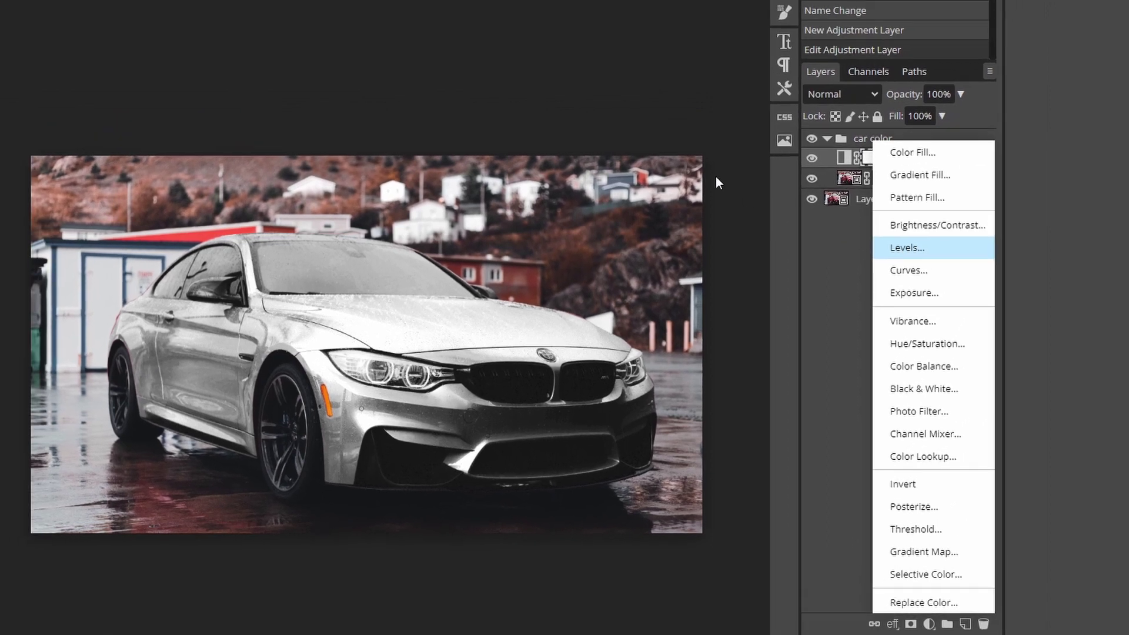
click(937, 195)
drag(590, 211, 474, 219)
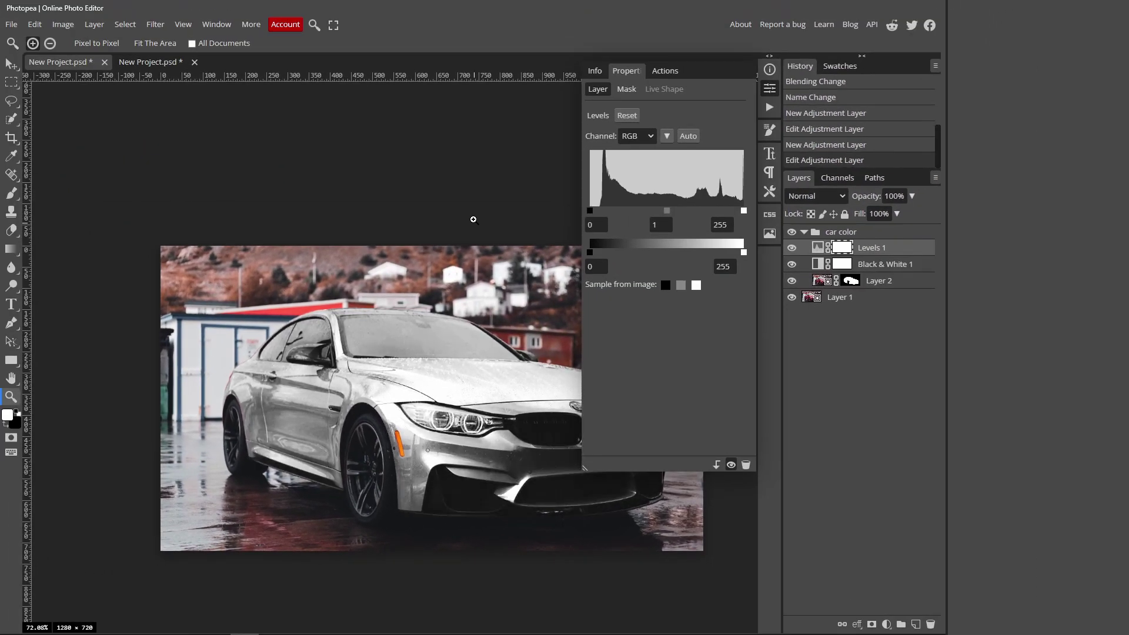
drag(675, 212, 667, 213)
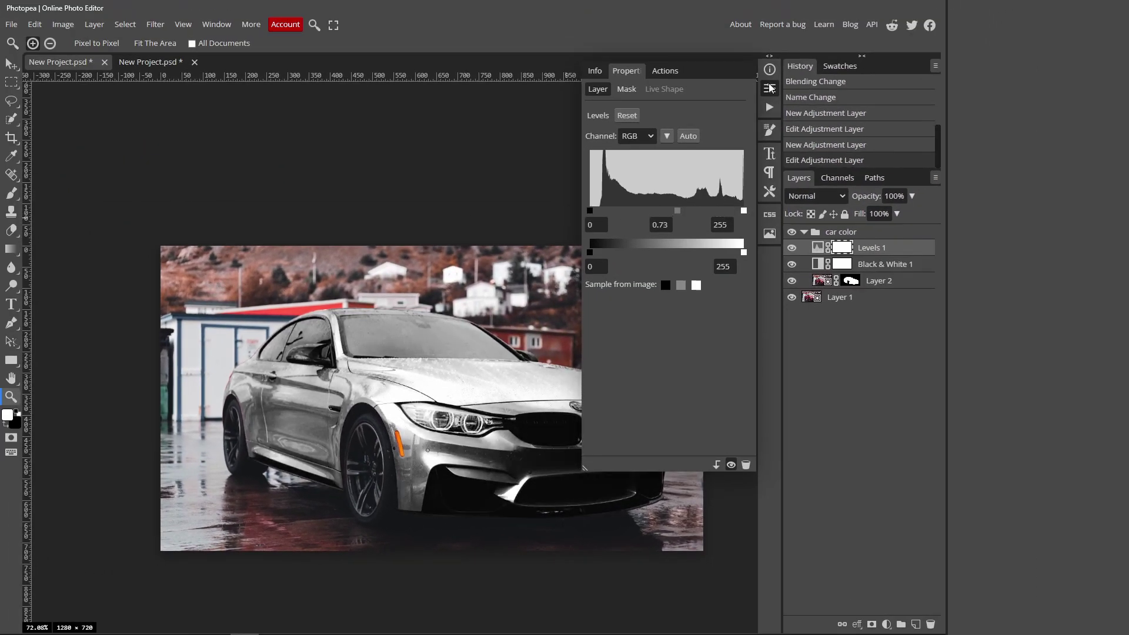
key(Delete)
Step: Add a Curves adjustment with a lowered shadow point and a second upper point
click(886, 624)
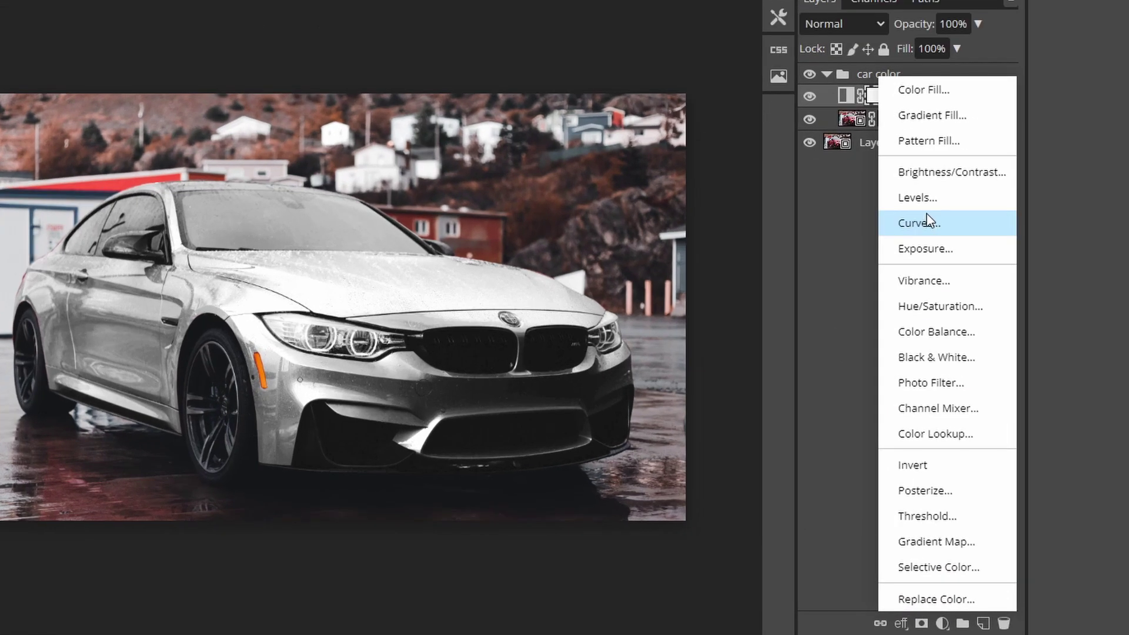
click(928, 223)
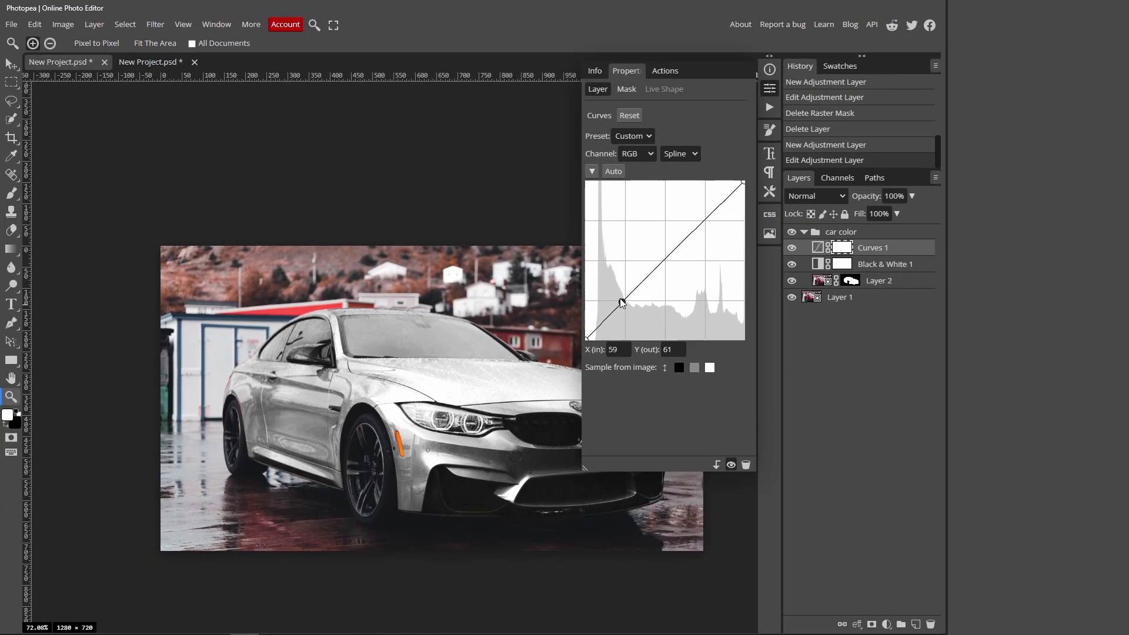
drag(623, 302, 625, 308)
click(700, 235)
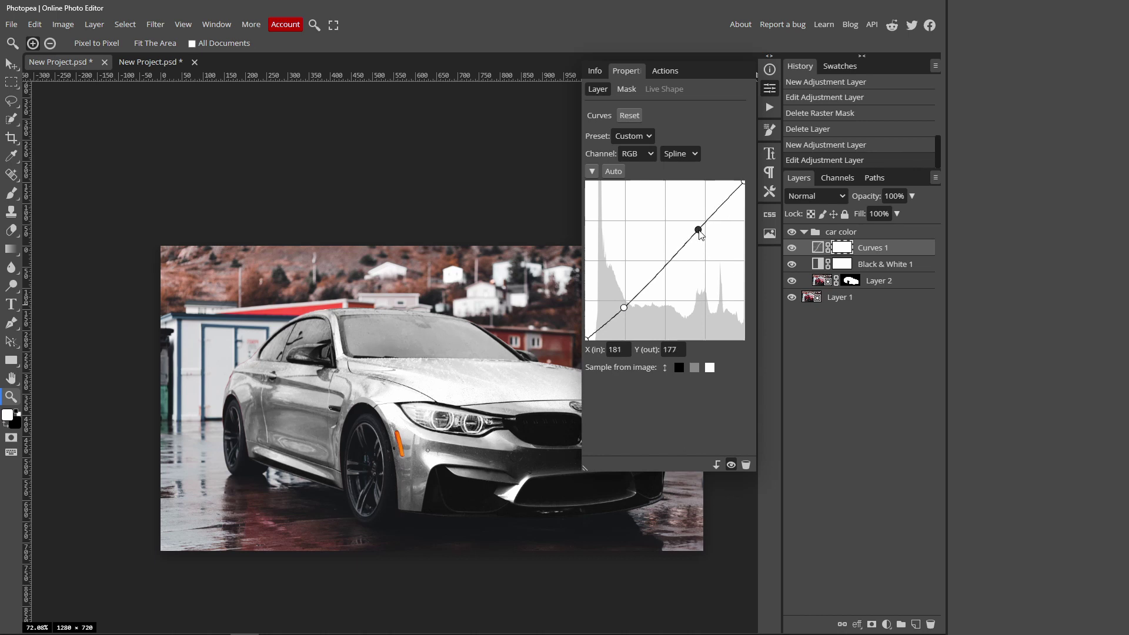
click(765, 94)
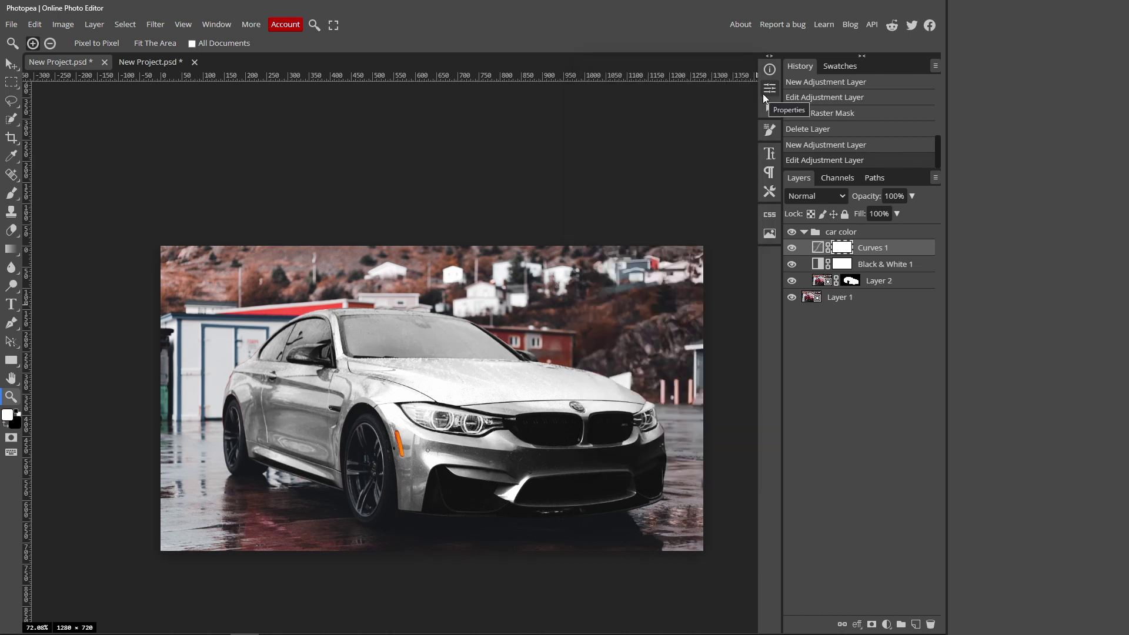